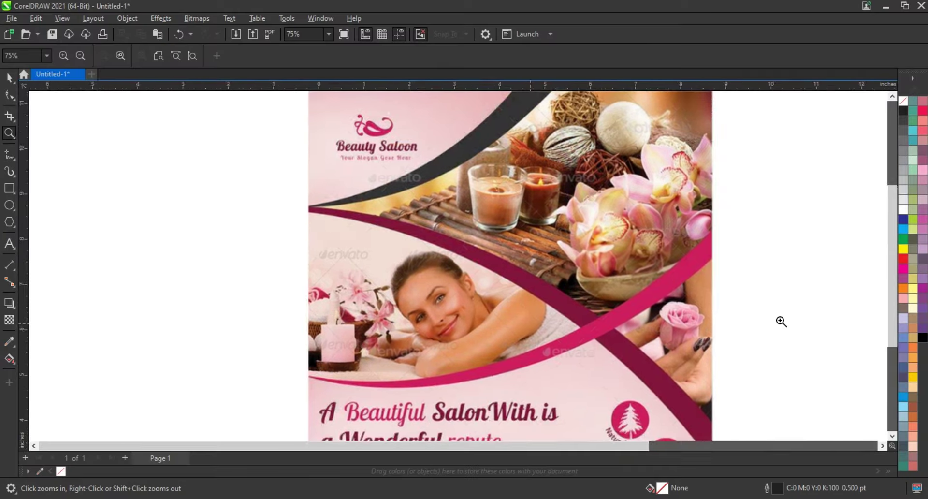
- Zoom out, then frame the pink Beauty Saloon reference flyer with empty canvas beside it
{"action": "right_click", "coordinate": [781, 321]}
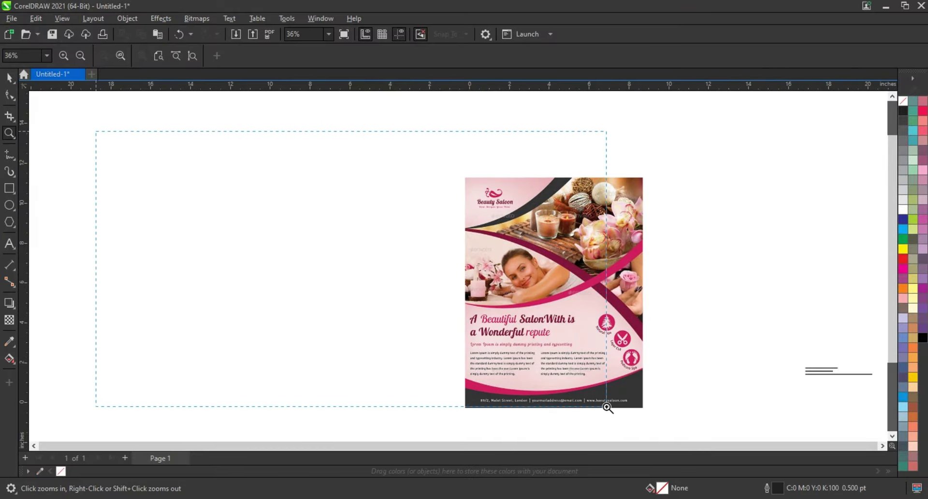
{"action": "left_click_drag", "start_coordinate": [356, 317], "coordinate": [606, 404]}
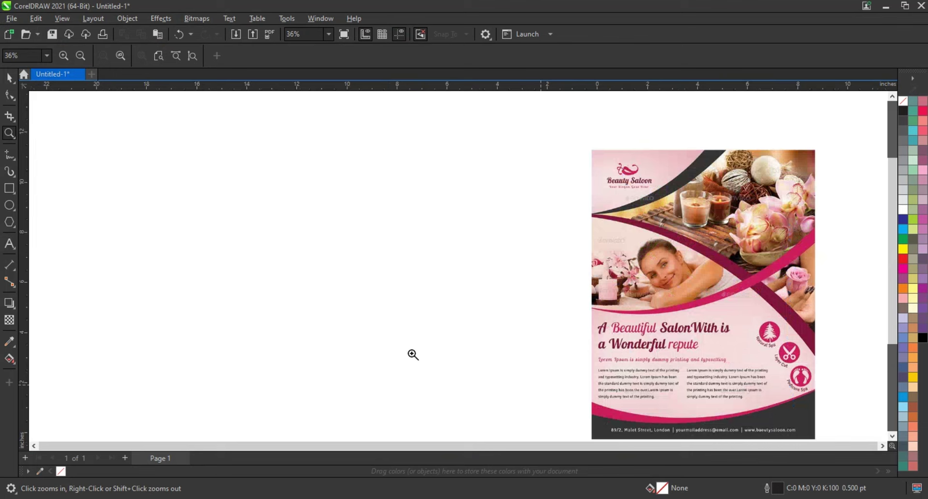
- Draw a rectangle about 10.3 × 14.4 inches left of the reference and frame both
{"action": "left_click", "coordinate": [9, 188]}
{"action": "left_click_drag", "start_coordinate": [223, 101], "coordinate": [350, 290]}
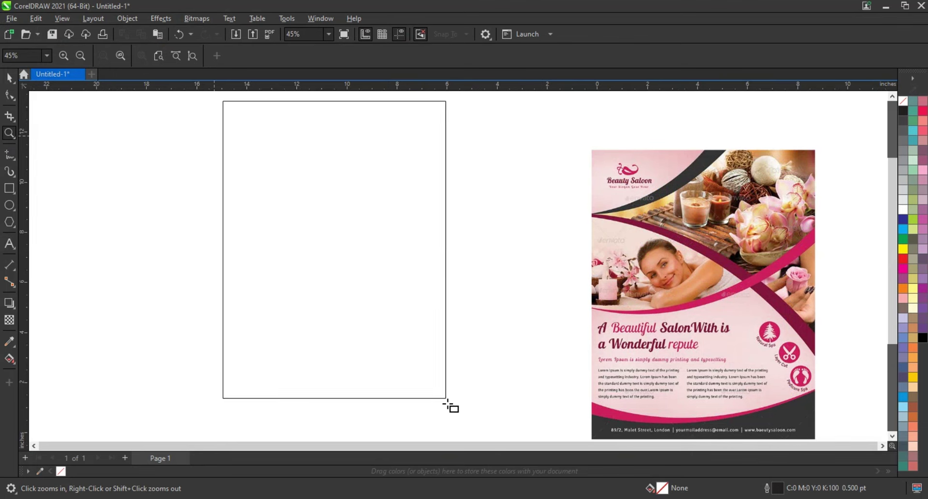
{"action": "left_click_drag", "start_coordinate": [397, 325], "coordinate": [450, 411]}
{"action": "scroll", "coordinate": [363, 187], "scroll_direction": "down", "scroll_amount": 1}
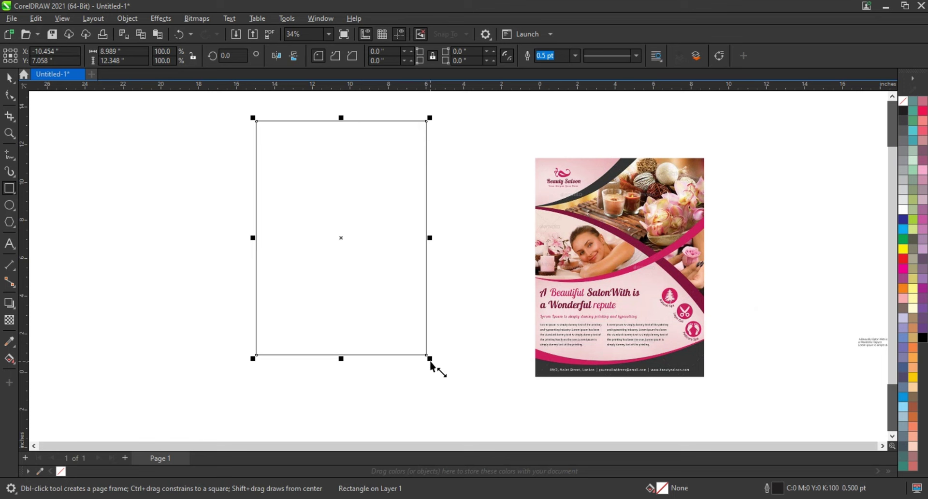
{"action": "left_click_drag", "start_coordinate": [430, 360], "coordinate": [453, 408]}
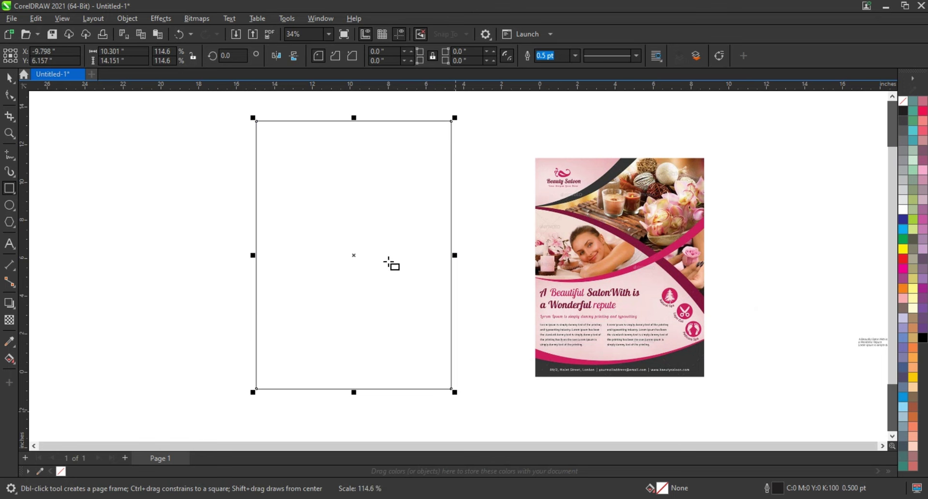
{"action": "left_click_drag", "start_coordinate": [354, 119], "coordinate": [349, 111]}
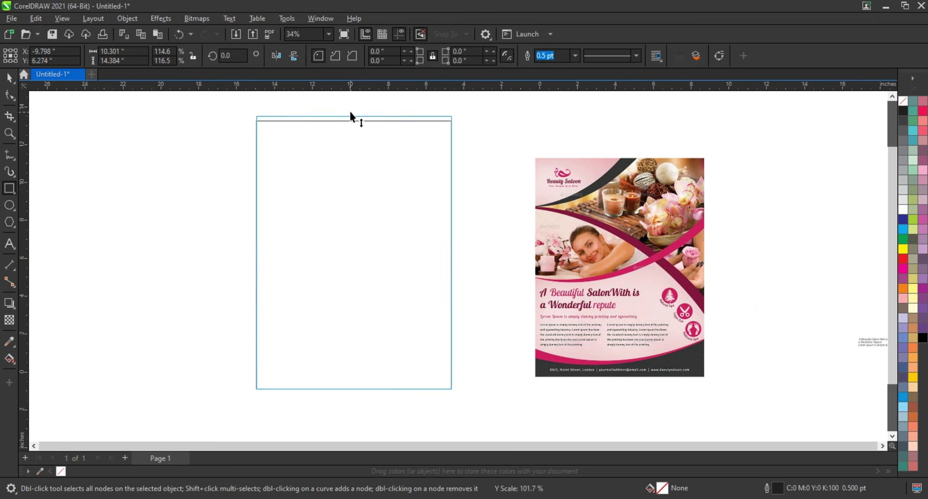
{"action": "left_click", "coordinate": [10, 134]}
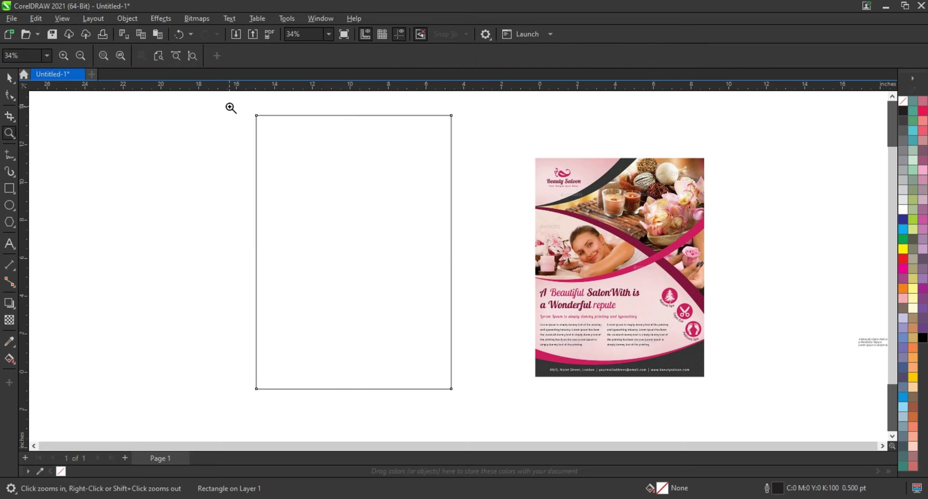
{"action": "left_click_drag", "start_coordinate": [230, 107], "coordinate": [729, 410]}
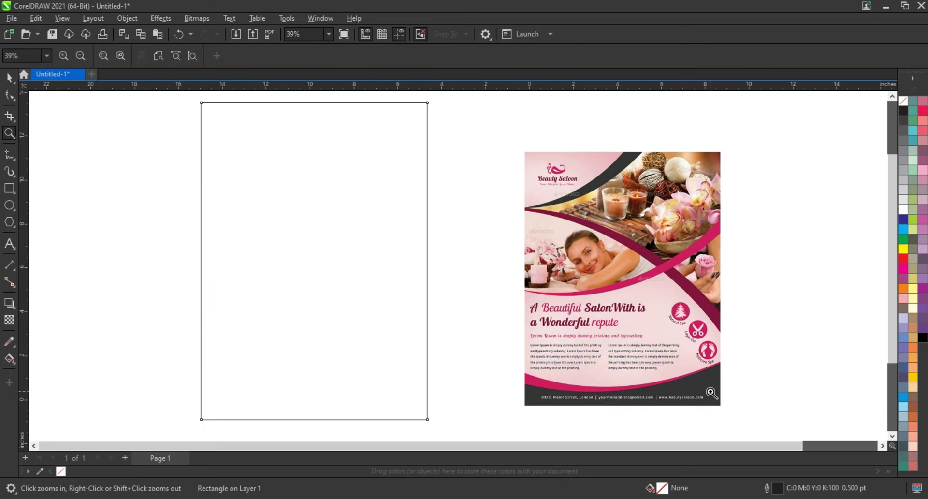
{"action": "left_click_drag", "start_coordinate": [199, 95], "coordinate": [728, 433]}
- Set up the polyline tool with an 8.0 pt outline width
{"action": "left_click", "coordinate": [6, 157]}
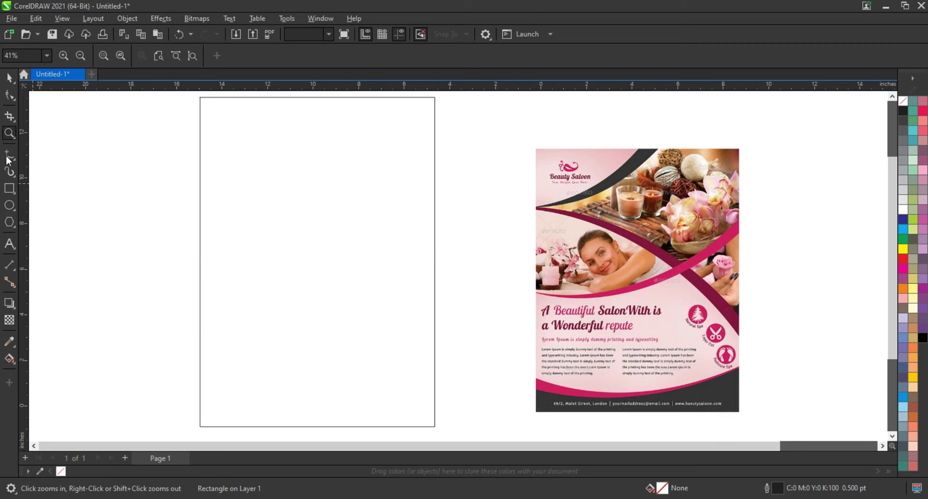
{"action": "left_click", "coordinate": [363, 55]}
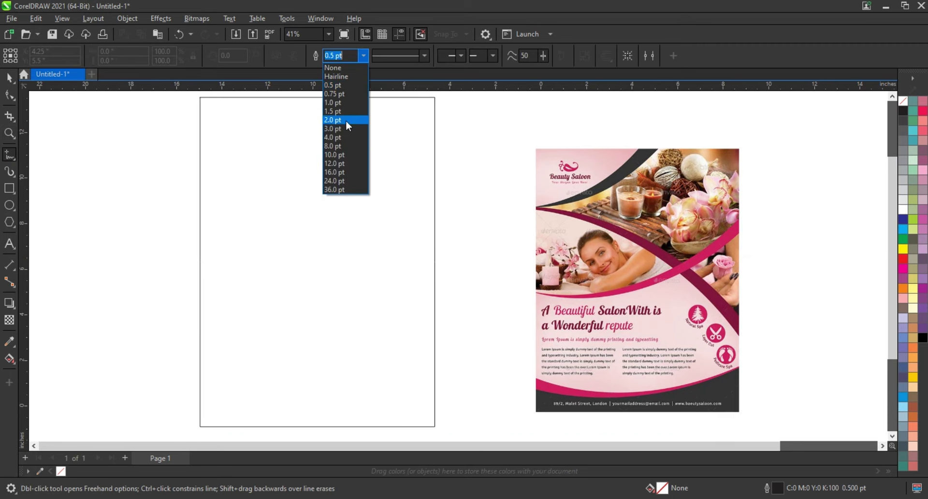
{"action": "left_click", "coordinate": [340, 146]}
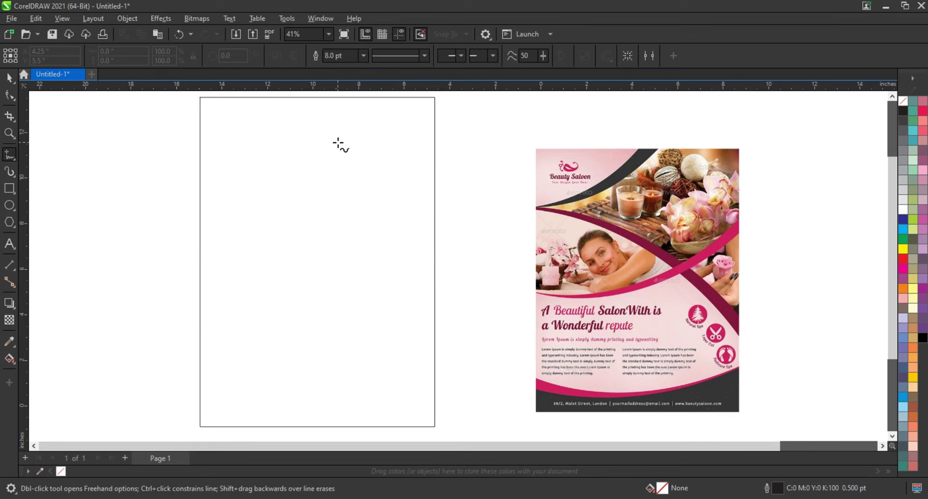
- Trace a closed zigzag across the rectangle between its top, left, right and bottom-left edges
{"action": "left_click", "coordinate": [313, 96]}
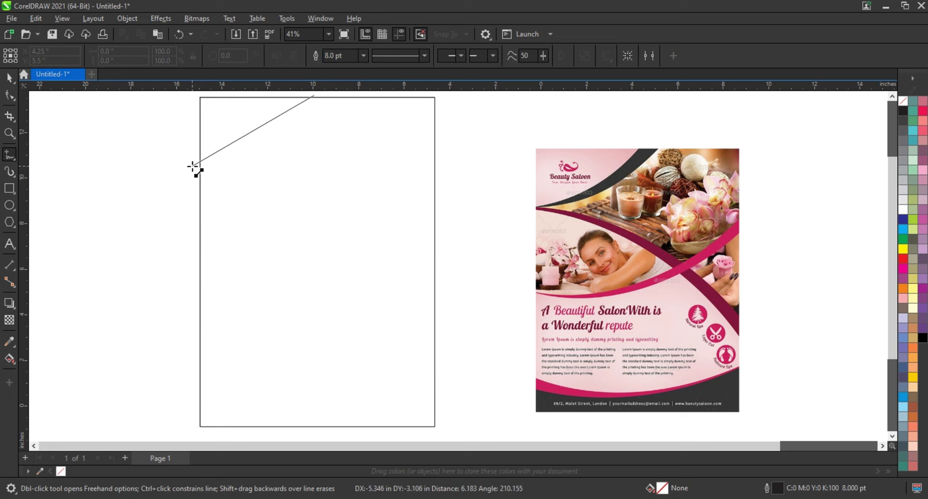
{"action": "left_click", "coordinate": [191, 165]}
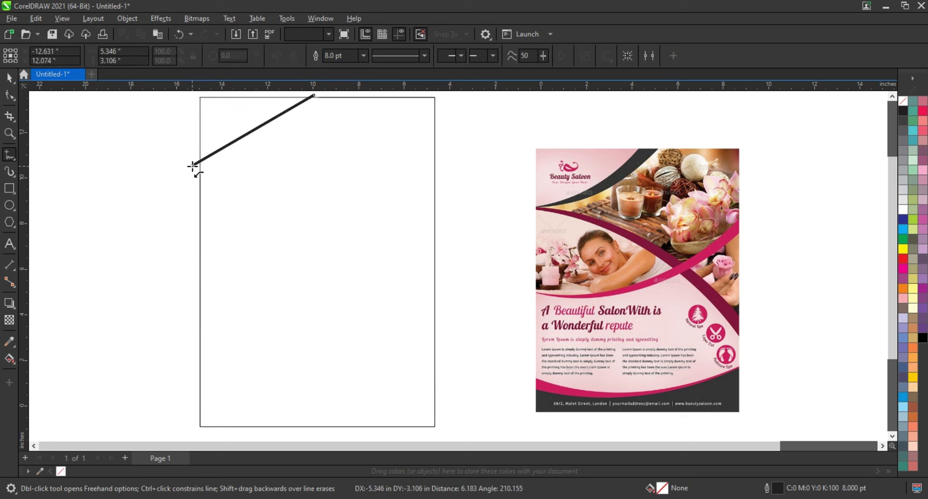
{"action": "left_click", "coordinate": [455, 335]}
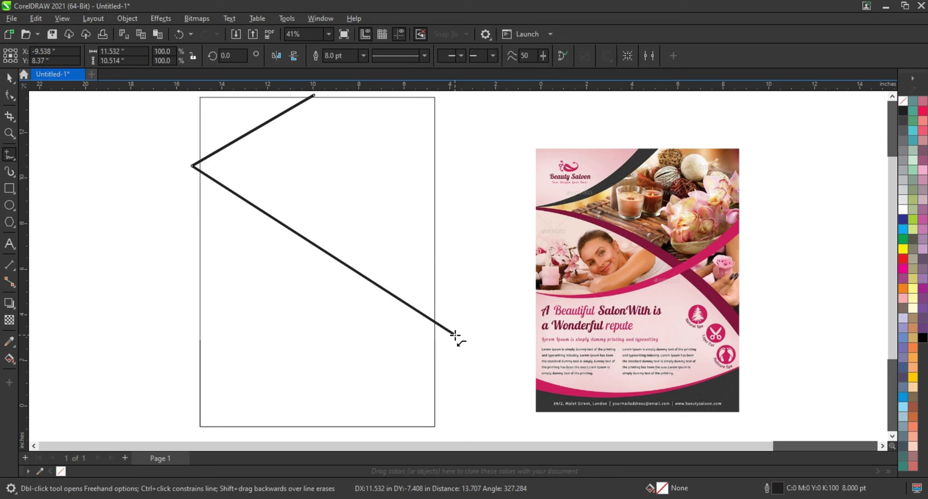
{"action": "left_click", "coordinate": [196, 388]}
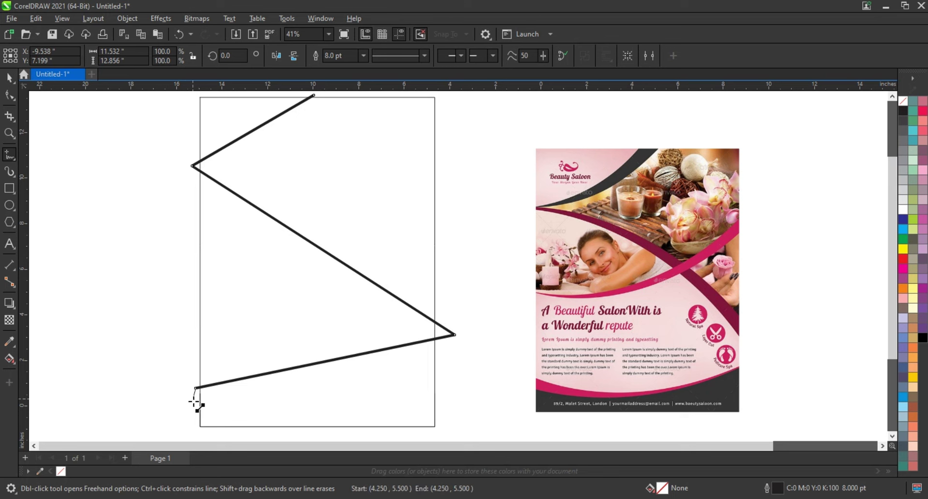
{"action": "left_click", "coordinate": [196, 405]}
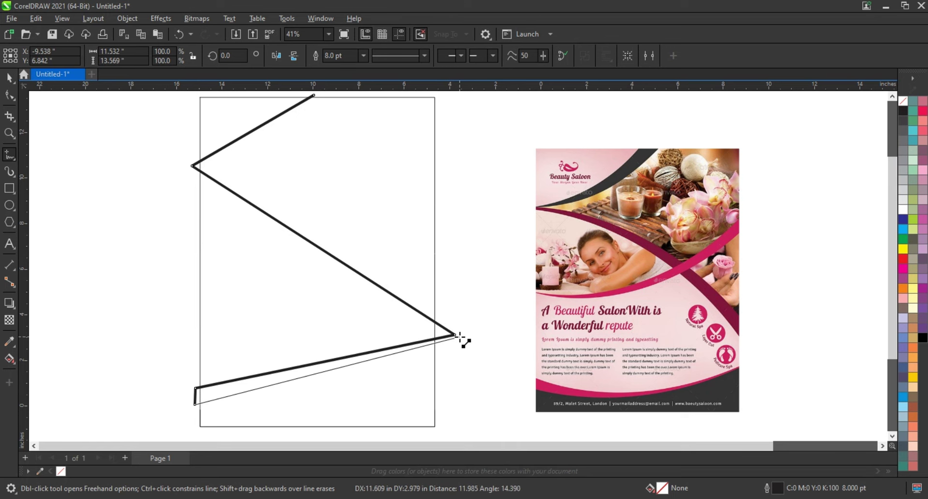
{"action": "left_click", "coordinate": [459, 337]}
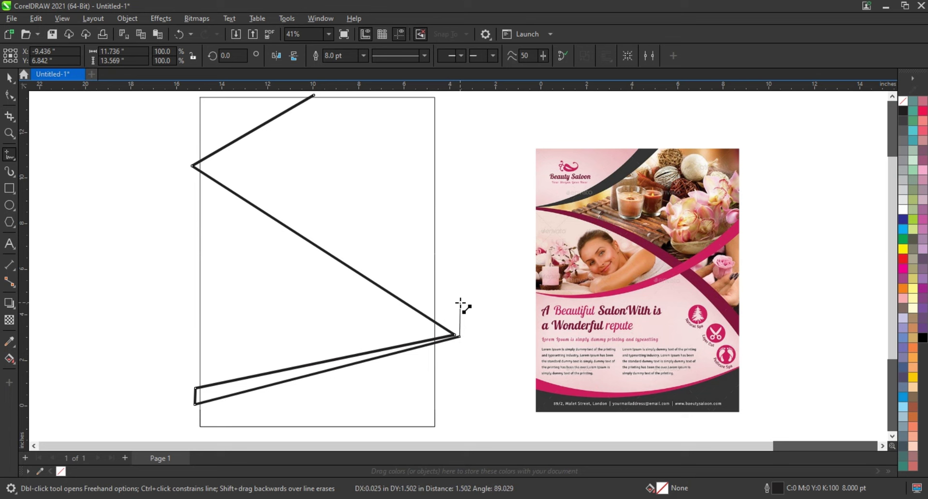
{"action": "left_click", "coordinate": [460, 302]}
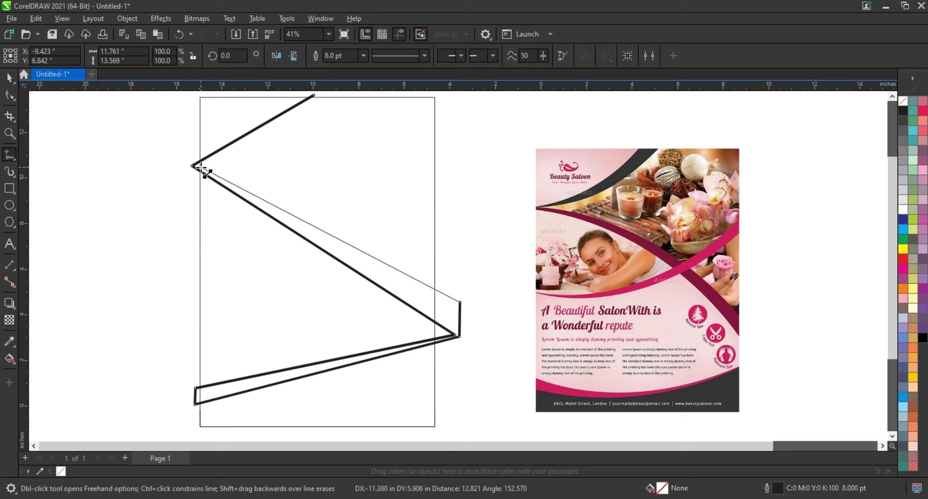
{"action": "left_click", "coordinate": [196, 166]}
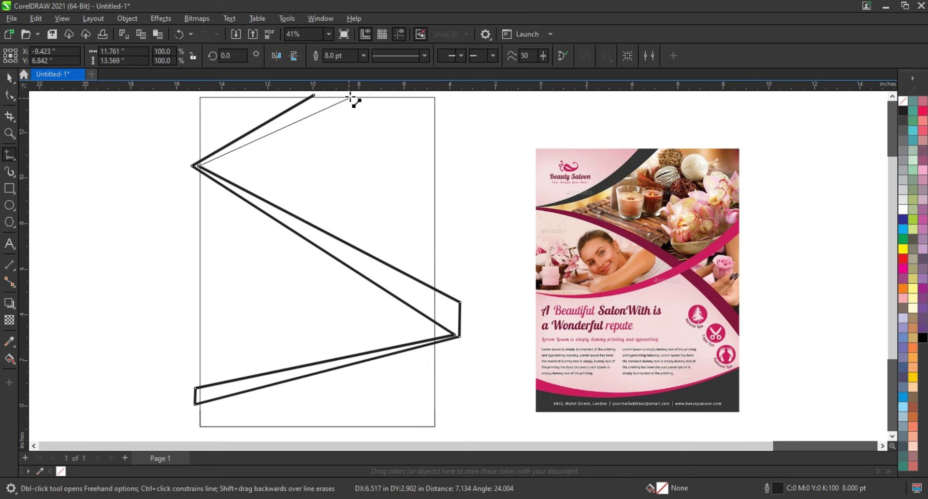
{"action": "double_click", "coordinate": [356, 131]}
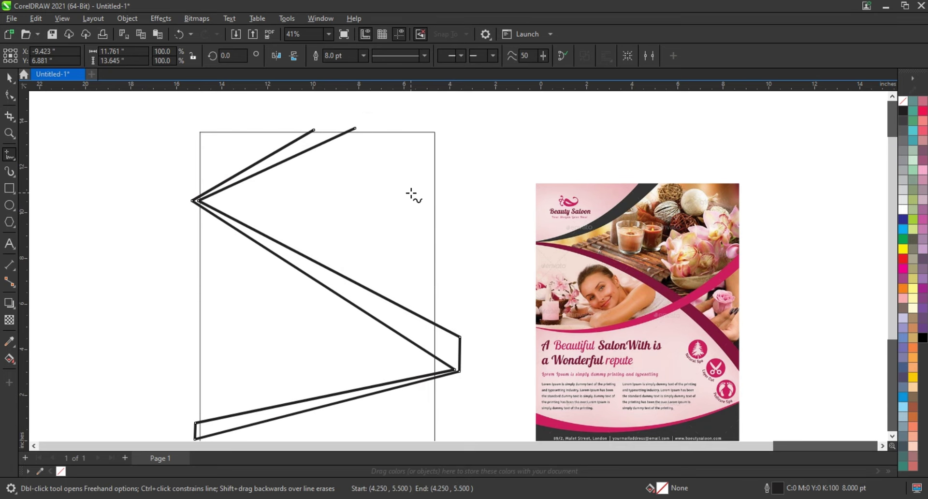
{"action": "scroll", "coordinate": [413, 196], "scroll_direction": "down", "scroll_amount": 1}
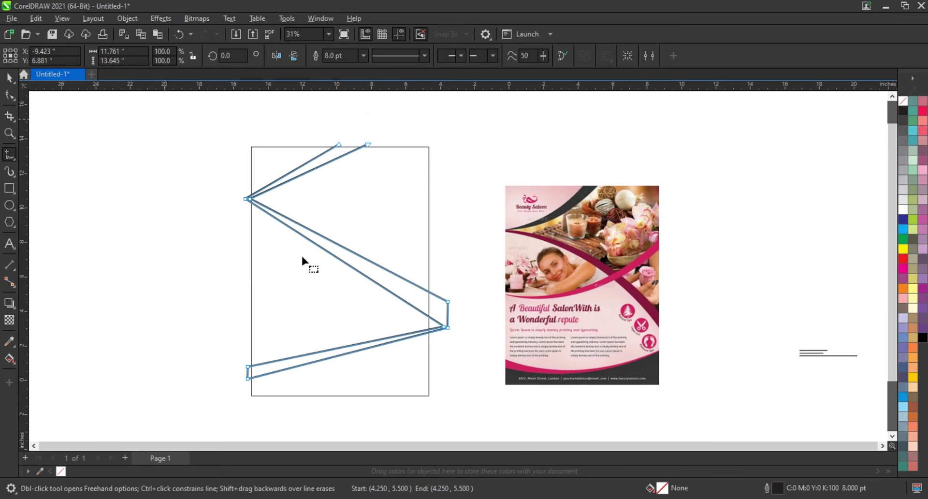
- Convert the zigzag's segments to curves and bend the top segment into a smooth swoosh
{"action": "key", "text": "F10"}
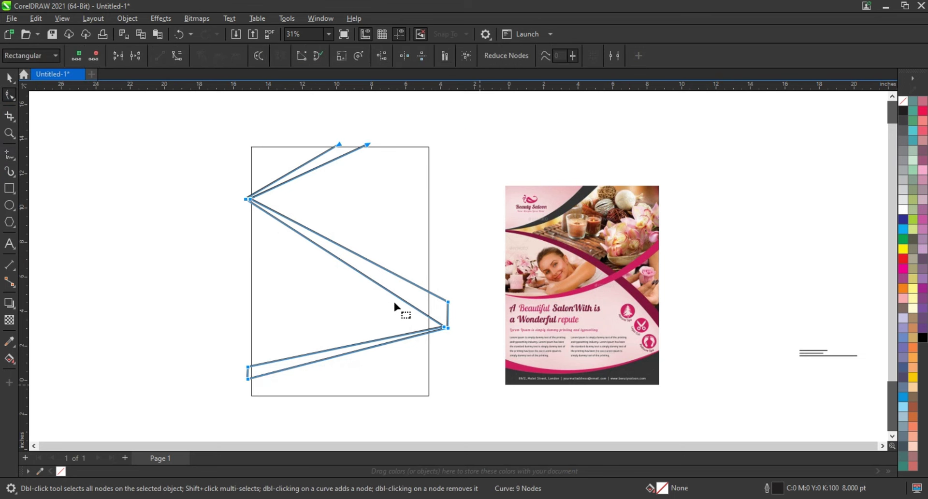
{"action": "left_click", "coordinate": [174, 58]}
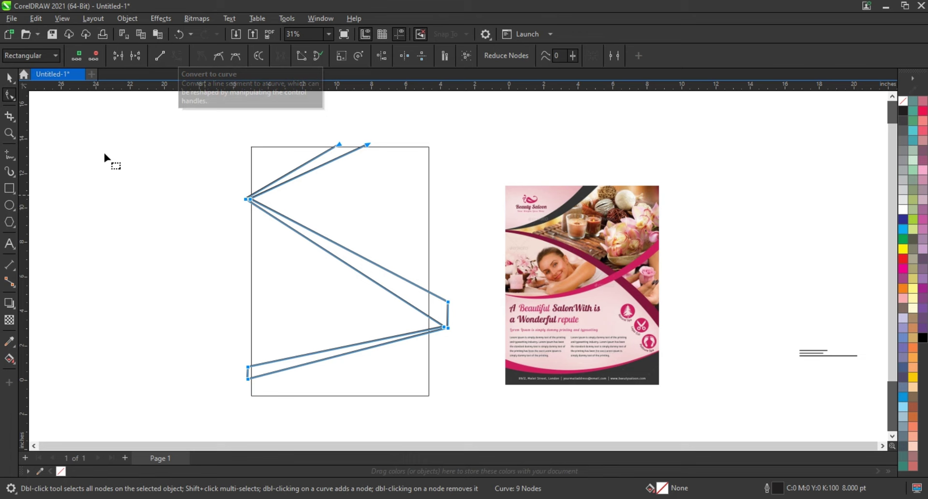
{"action": "left_click", "coordinate": [10, 134]}
{"action": "left_click_drag", "start_coordinate": [739, 394], "coordinate": [738, 393]}
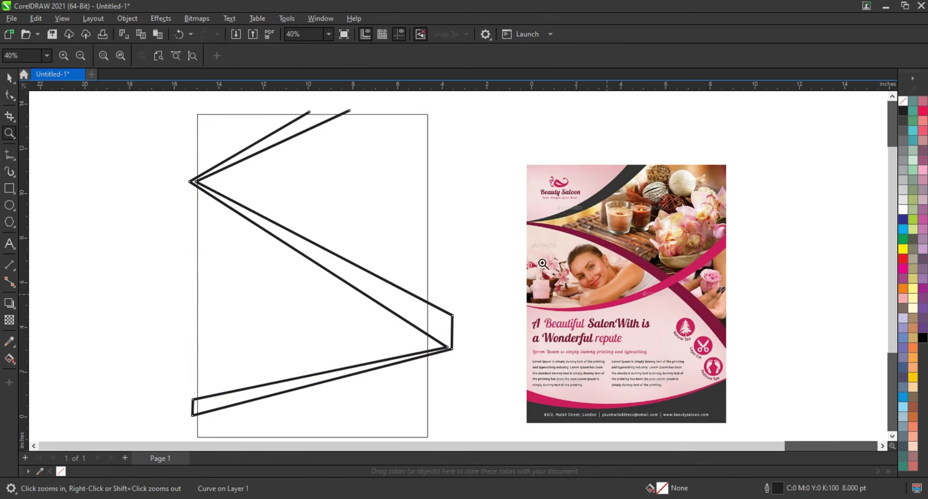
{"action": "left_click", "coordinate": [9, 95]}
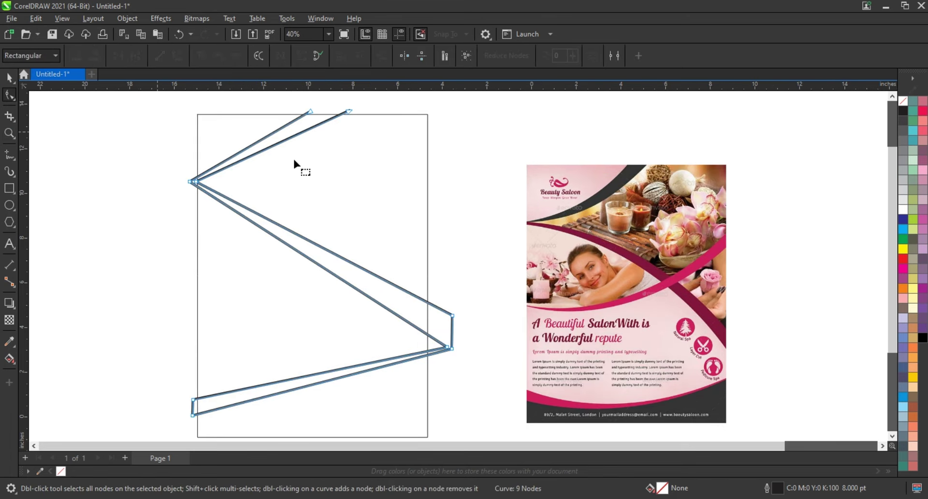
{"action": "mouse_move", "coordinate": [271, 149]}
{"action": "left_mouse_down"}
{"action": "mouse_move", "coordinate": [283, 166]}
{"action": "mouse_move", "coordinate": [267, 154]}
{"action": "mouse_move", "coordinate": [311, 118]}
{"action": "mouse_move", "coordinate": [299, 150]}
{"action": "left_mouse_up"}
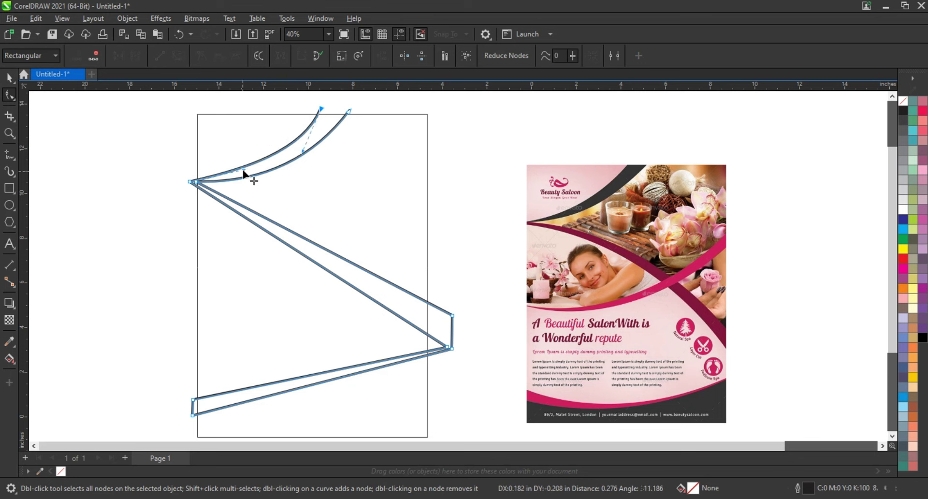
{"action": "left_click_drag", "start_coordinate": [248, 178], "coordinate": [246, 179]}
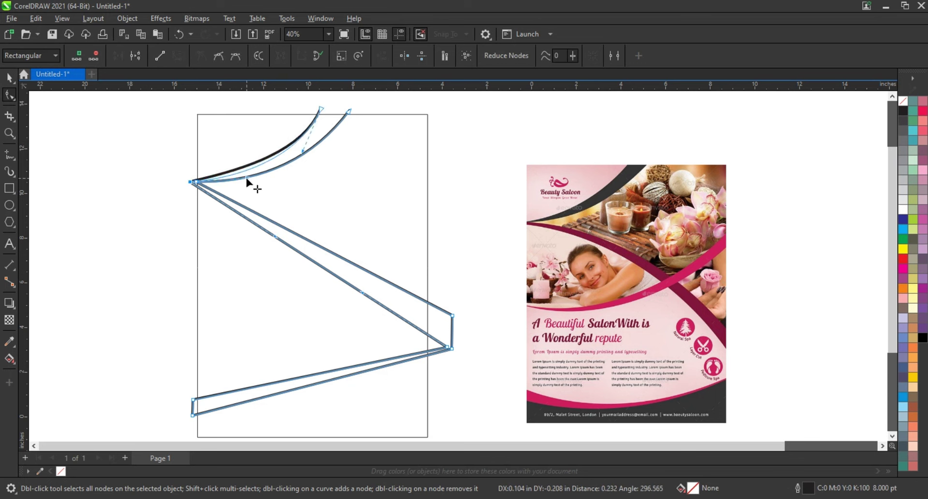
{"action": "left_click", "coordinate": [301, 154]}
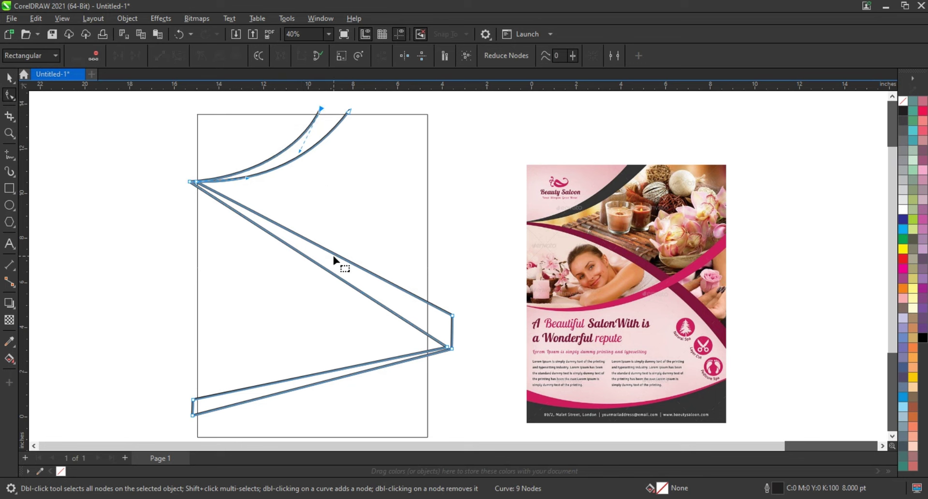
- Bend the upper and lower diagonals into arcs and lower the right corner nodes
{"action": "left_click_drag", "start_coordinate": [338, 261], "coordinate": [348, 218]}
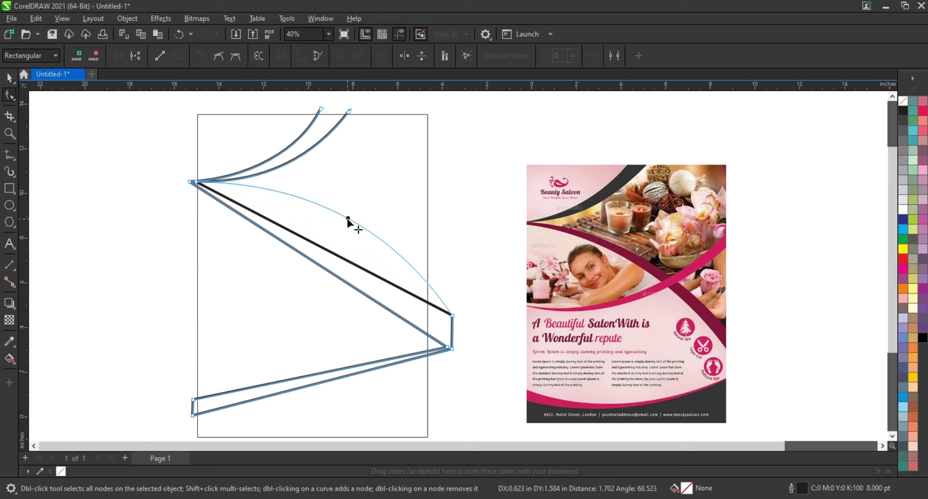
{"action": "left_click_drag", "start_coordinate": [347, 218], "coordinate": [349, 218]}
{"action": "mouse_move", "coordinate": [353, 286]}
{"action": "left_mouse_down"}
{"action": "mouse_move", "coordinate": [367, 259]}
{"action": "mouse_move", "coordinate": [347, 238]}
{"action": "left_mouse_up"}
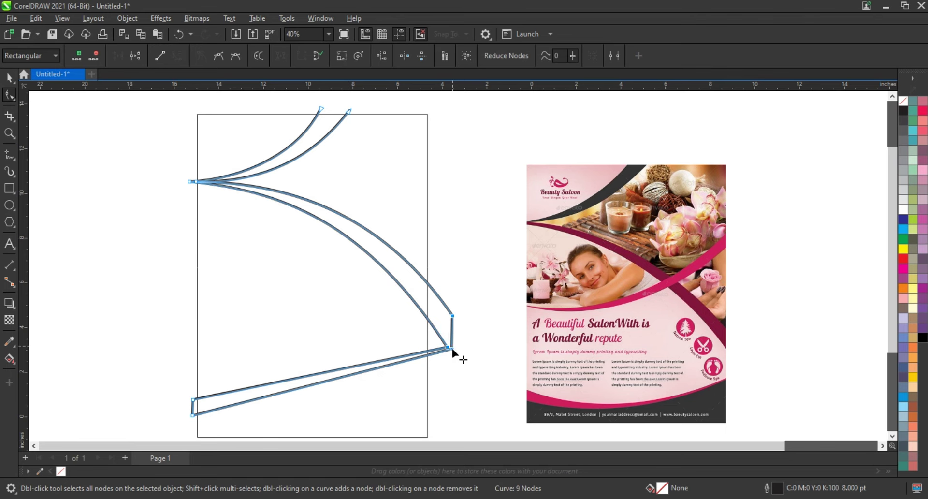
{"action": "left_click_drag", "start_coordinate": [452, 348], "coordinate": [451, 370]}
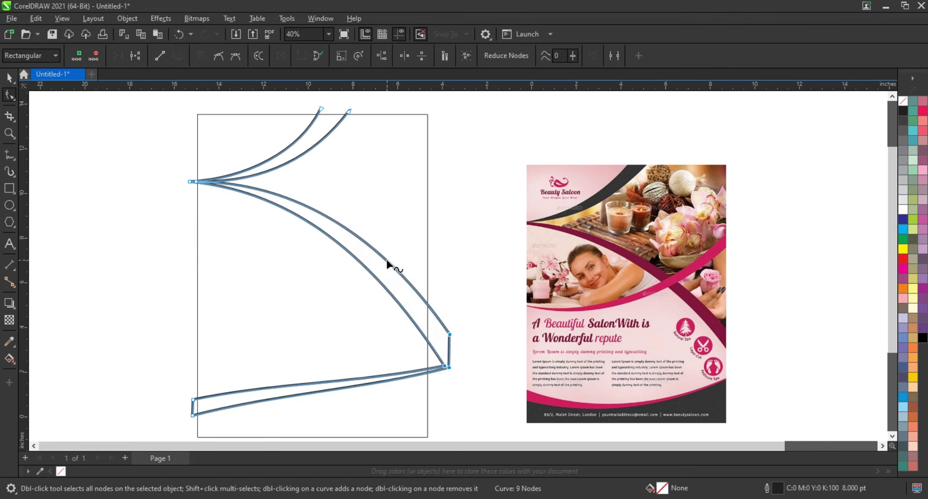
{"action": "left_click_drag", "start_coordinate": [387, 263], "coordinate": [362, 252]}
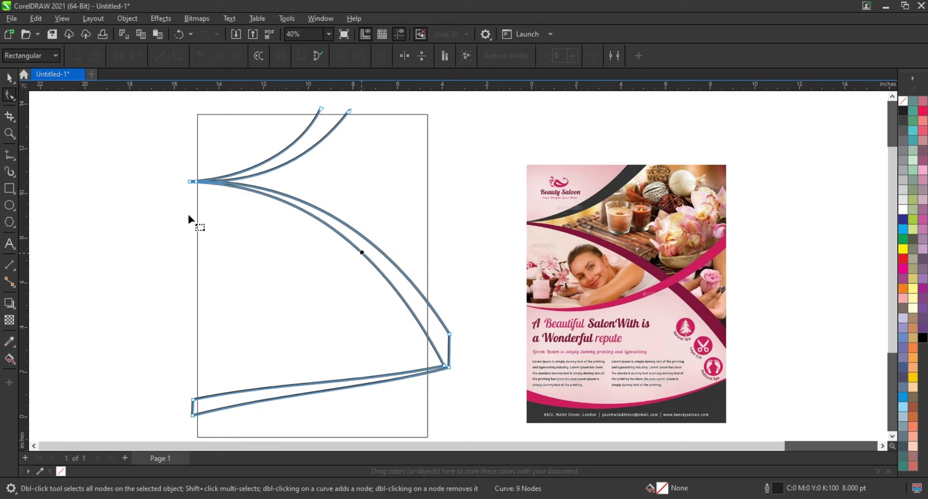
- Pull the left tip node further left and level its handle horizontally
{"action": "left_click", "coordinate": [9, 134]}
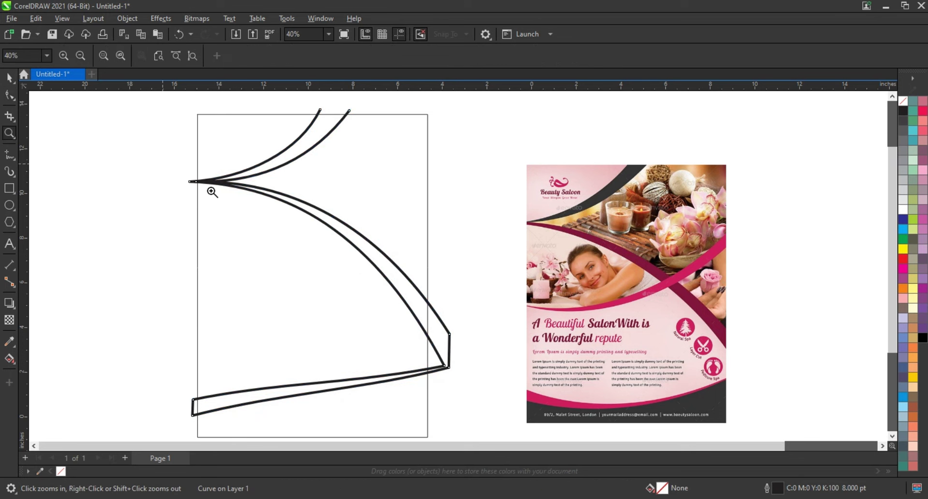
{"action": "left_click_drag", "start_coordinate": [161, 166], "coordinate": [341, 224]}
{"action": "left_click", "coordinate": [6, 99]}
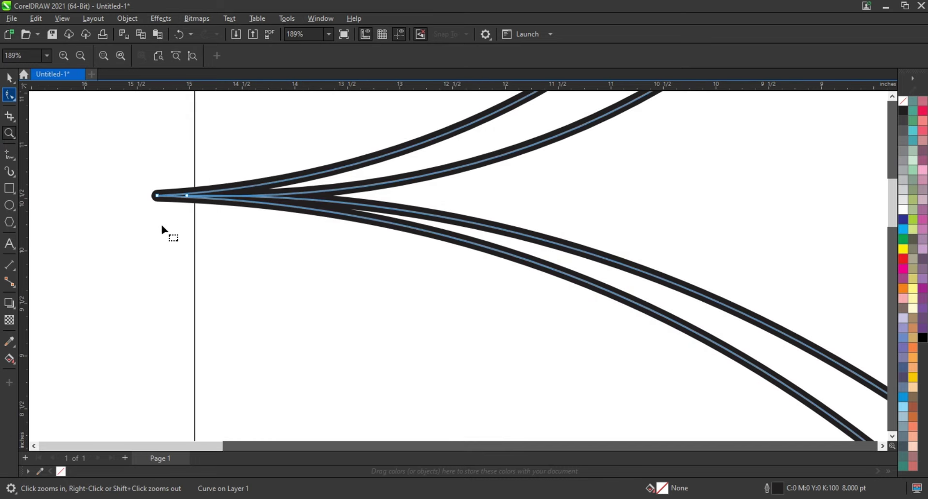
{"action": "key", "text": "F10"}
{"action": "mouse_move", "coordinate": [157, 196]}
{"action": "left_mouse_down"}
{"action": "mouse_move", "coordinate": [144, 194]}
{"action": "mouse_move", "coordinate": [184, 196]}
{"action": "left_mouse_up"}
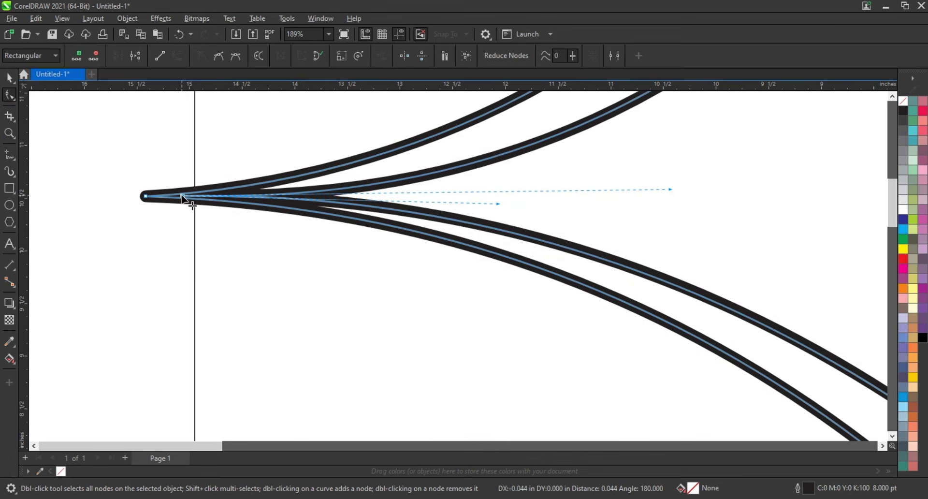
{"action": "left_click_drag", "start_coordinate": [183, 197], "coordinate": [183, 196]}
{"action": "scroll", "coordinate": [190, 236], "scroll_direction": "down", "scroll_amount": 2}
{"action": "scroll", "coordinate": [190, 231], "scroll_direction": "down", "scroll_amount": 3}
{"action": "scroll", "coordinate": [189, 231], "scroll_direction": "down", "scroll_amount": 2}
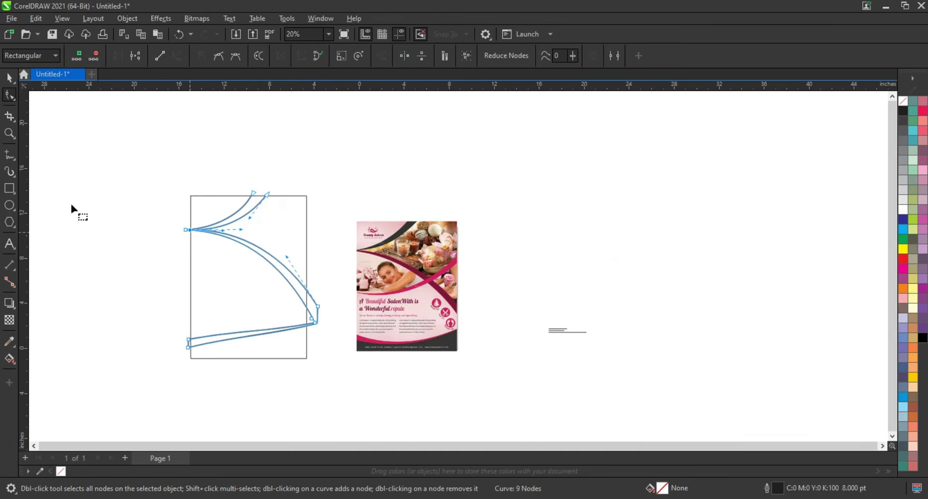
- Bend the bottom edge into a sagging arc, adding a node to flatten its looped left end
{"action": "left_click", "coordinate": [9, 133]}
{"action": "left_click_drag", "start_coordinate": [503, 376], "coordinate": [501, 374]}
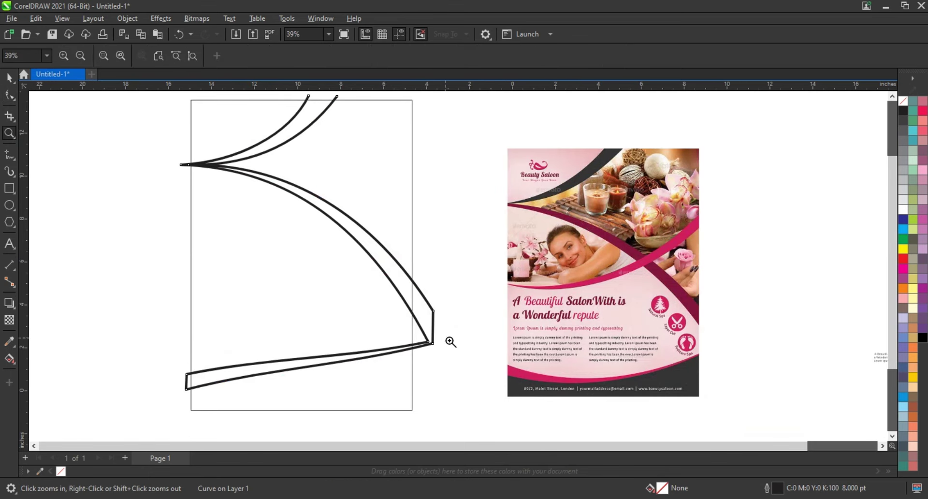
{"action": "left_click", "coordinate": [12, 99]}
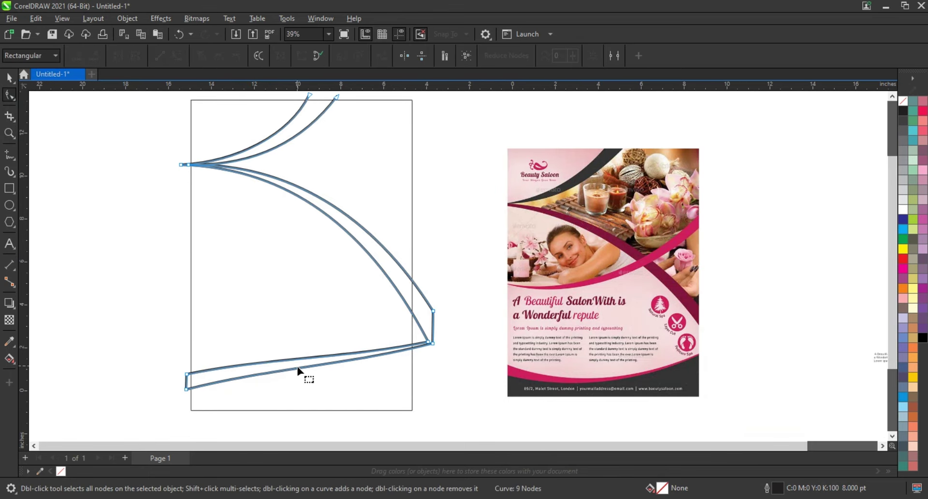
{"action": "left_click_drag", "start_coordinate": [300, 369], "coordinate": [302, 387]}
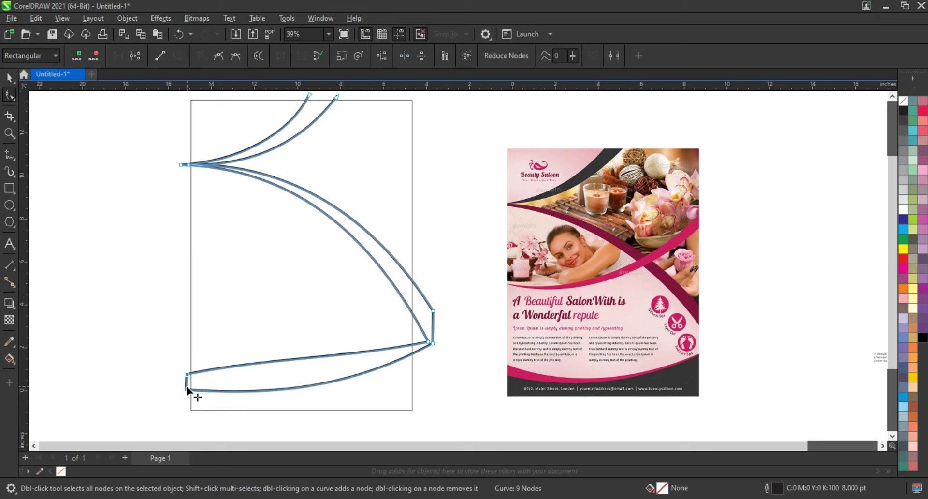
{"action": "mouse_move", "coordinate": [187, 389]}
{"action": "left_mouse_down"}
{"action": "mouse_move", "coordinate": [186, 380]}
{"action": "mouse_move", "coordinate": [167, 389]}
{"action": "left_mouse_up"}
{"action": "double_click", "coordinate": [222, 382]}
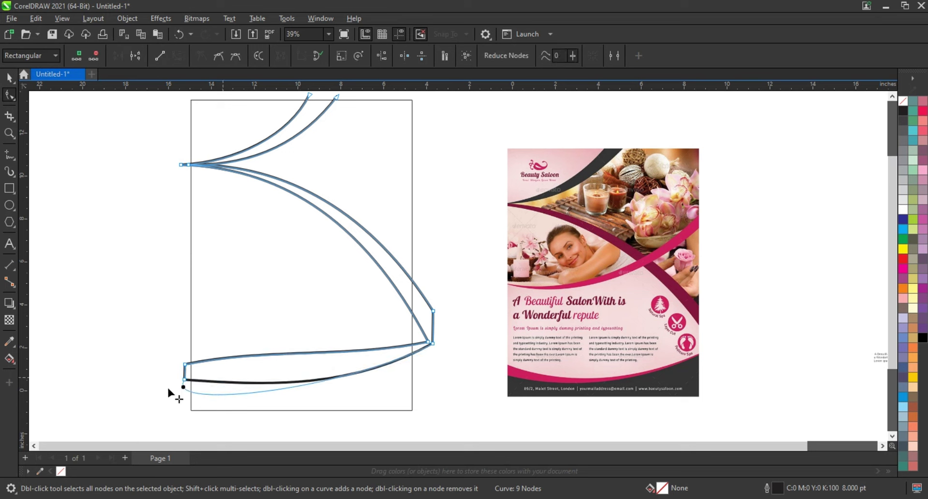
{"action": "mouse_move", "coordinate": [243, 381]}
{"action": "left_mouse_down"}
{"action": "mouse_move", "coordinate": [213, 387]}
{"action": "mouse_move", "coordinate": [273, 394]}
{"action": "mouse_move", "coordinate": [236, 397]}
{"action": "left_mouse_up"}
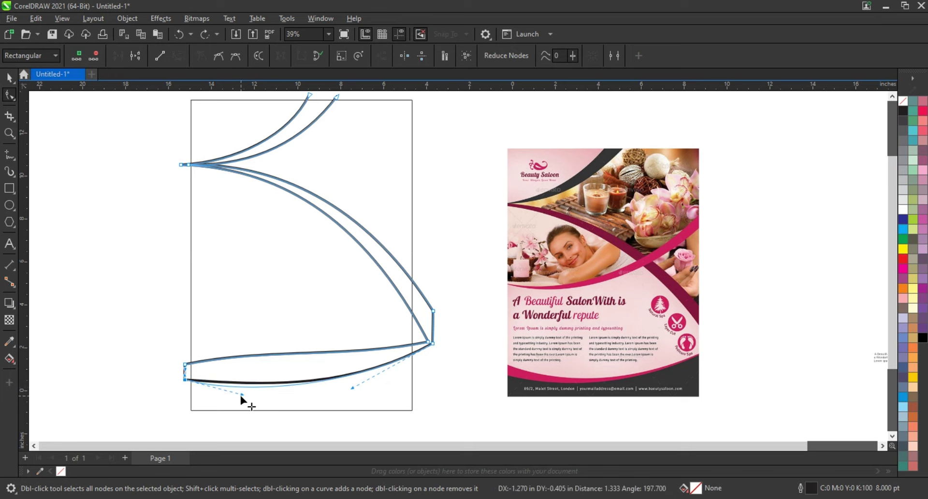
{"action": "left_click", "coordinate": [352, 387]}
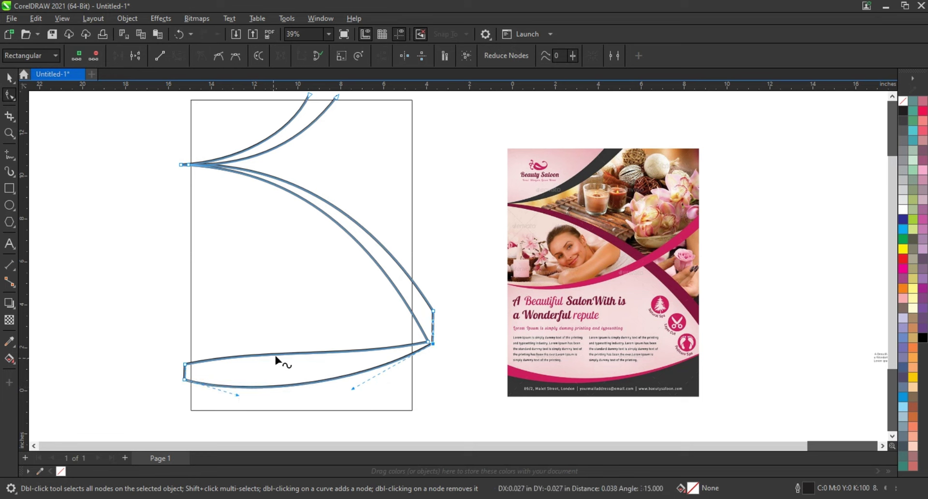
- Curve the bottom band's upper edge downward and nudge the right corner node
{"action": "left_click", "coordinate": [285, 354]}
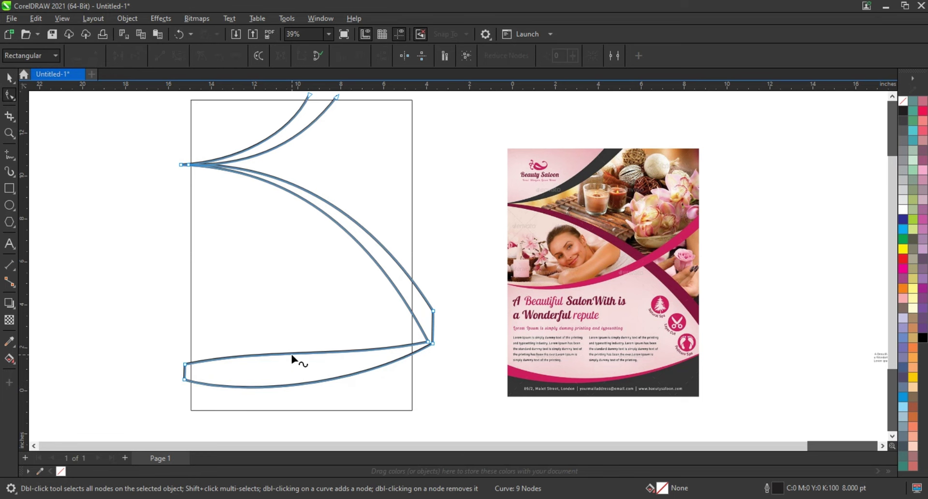
{"action": "left_click_drag", "start_coordinate": [315, 355], "coordinate": [303, 374]}
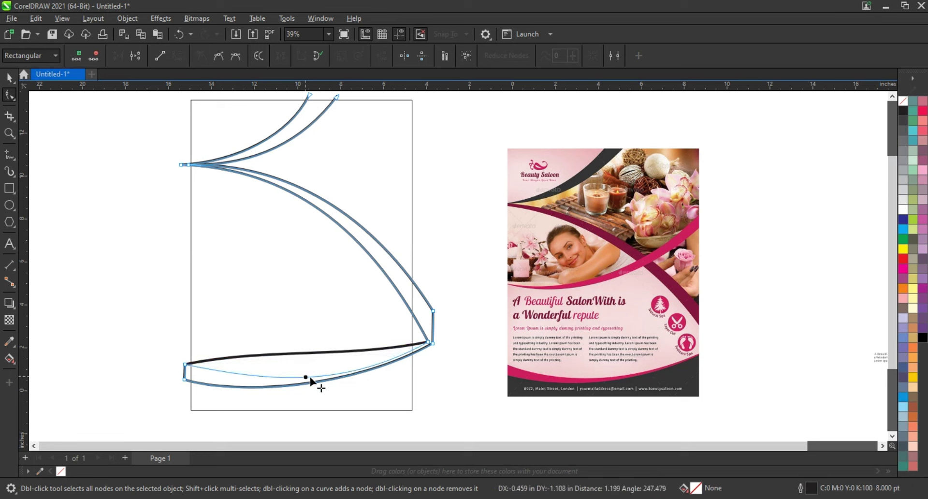
{"action": "mouse_move", "coordinate": [302, 373]}
{"action": "left_mouse_down"}
{"action": "mouse_move", "coordinate": [323, 374]}
{"action": "mouse_move", "coordinate": [215, 390]}
{"action": "left_mouse_up"}
{"action": "left_click", "coordinate": [277, 376]}
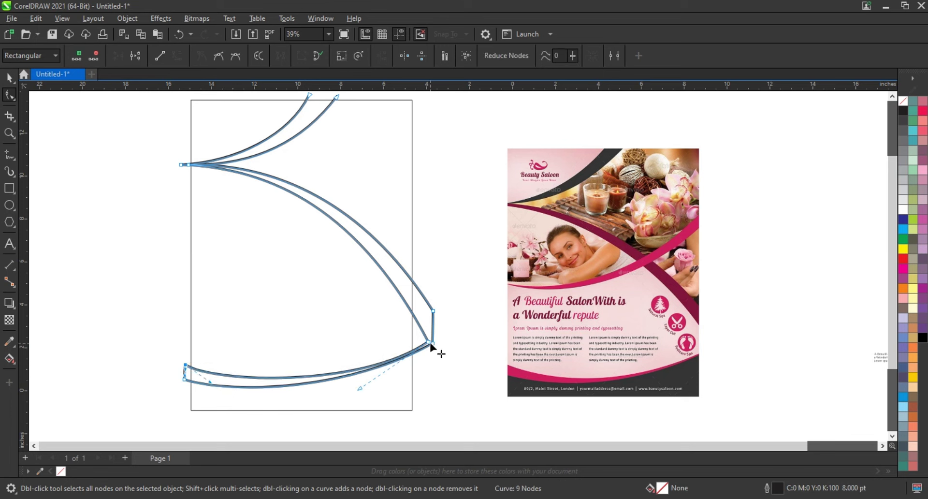
{"action": "left_click_drag", "start_coordinate": [429, 344], "coordinate": [432, 342]}
- Draw two thin lines from the right edge meeting at a point on the left
{"action": "left_click", "coordinate": [378, 384]}
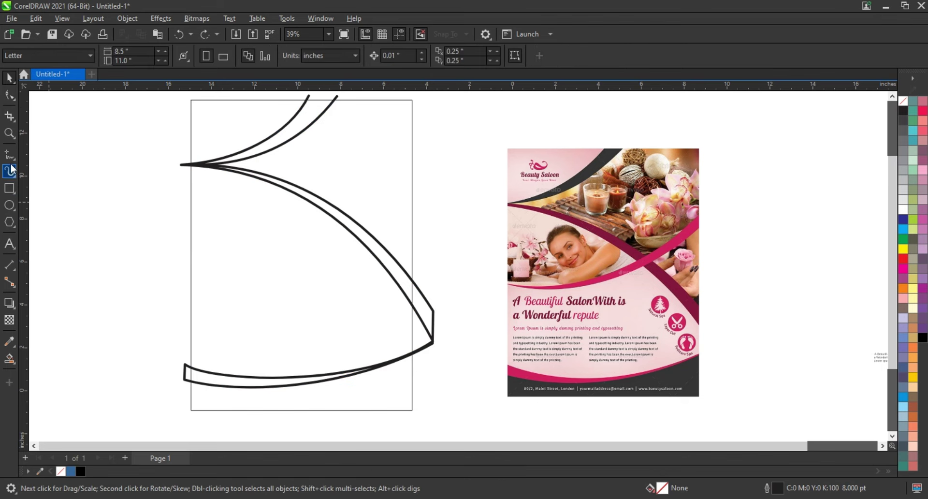
{"action": "key", "text": "F5"}
{"action": "left_click", "coordinate": [417, 200]}
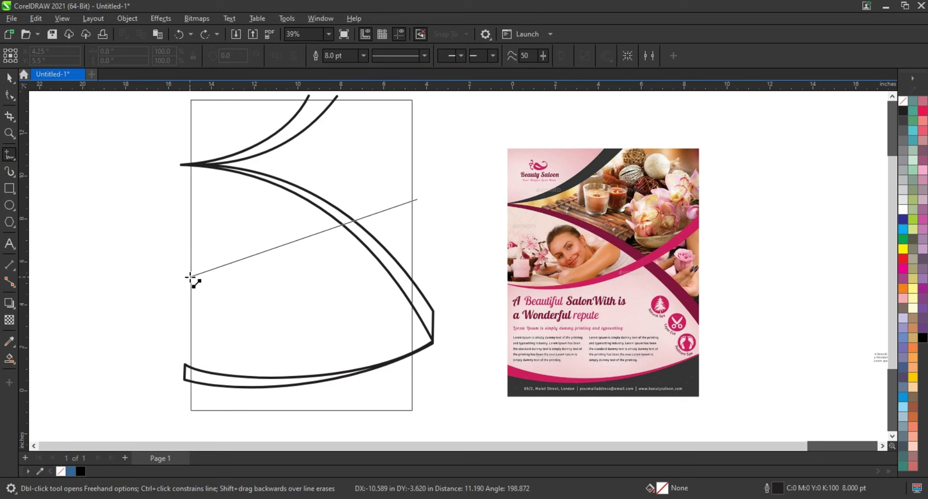
{"action": "double_click", "coordinate": [188, 278]}
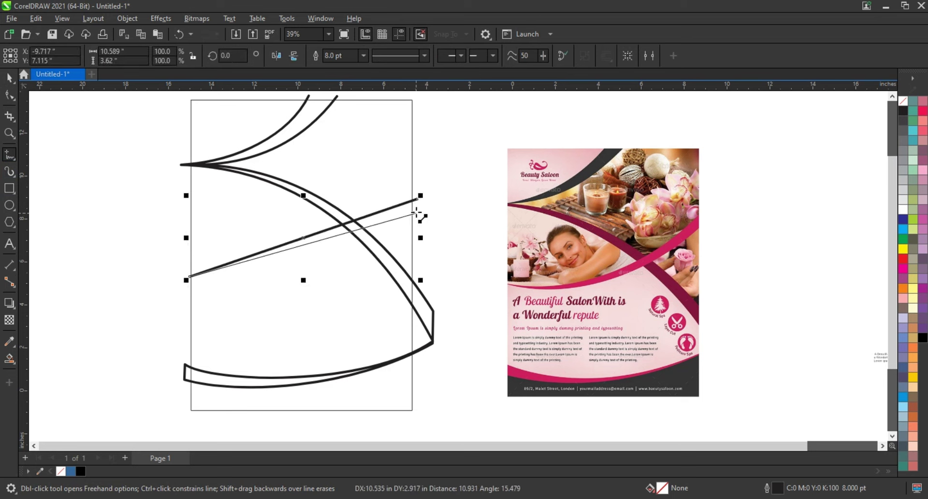
{"action": "left_click", "coordinate": [415, 212]}
- Raise the new lines' right ends and bend them into a thin double curve
{"action": "key", "text": "F10"}
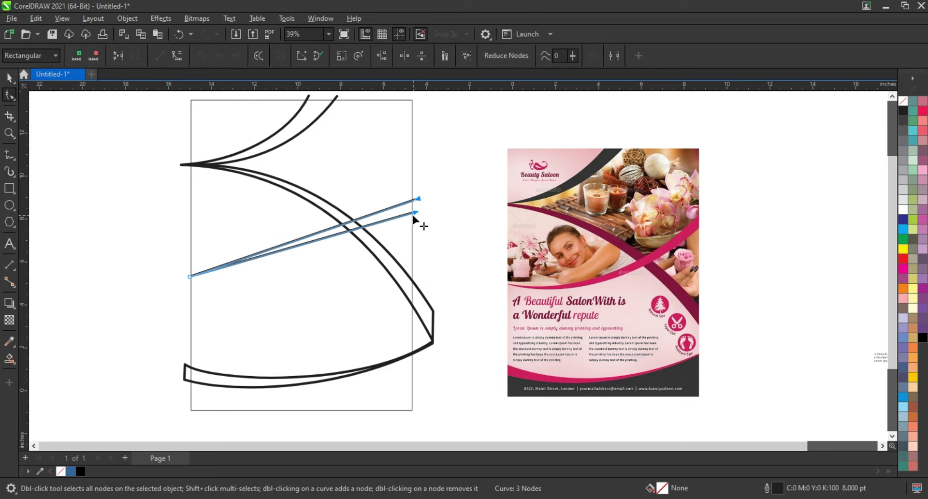
{"action": "left_click_drag", "start_coordinate": [416, 212], "coordinate": [419, 190]}
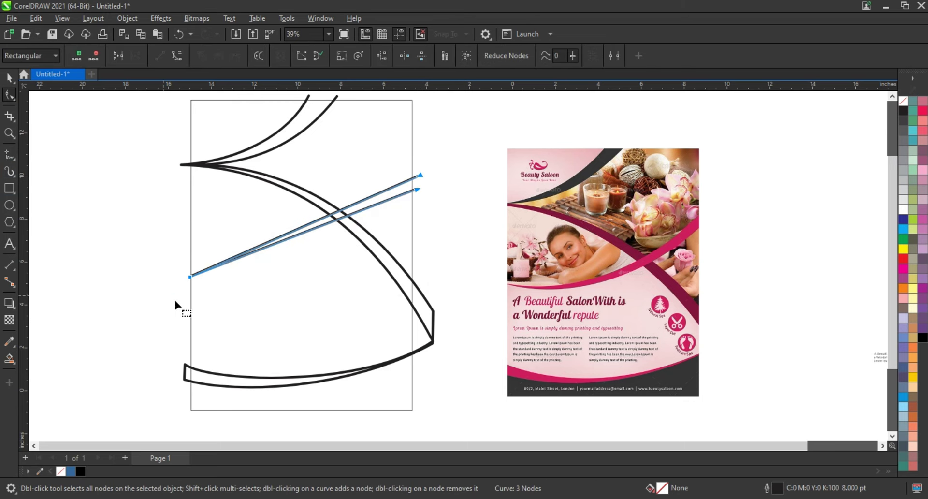
{"action": "left_click_drag", "start_coordinate": [314, 231], "coordinate": [303, 252]}
{"action": "left_click_drag", "start_coordinate": [353, 235], "coordinate": [352, 236]}
{"action": "left_click_drag", "start_coordinate": [420, 175], "coordinate": [420, 171]}
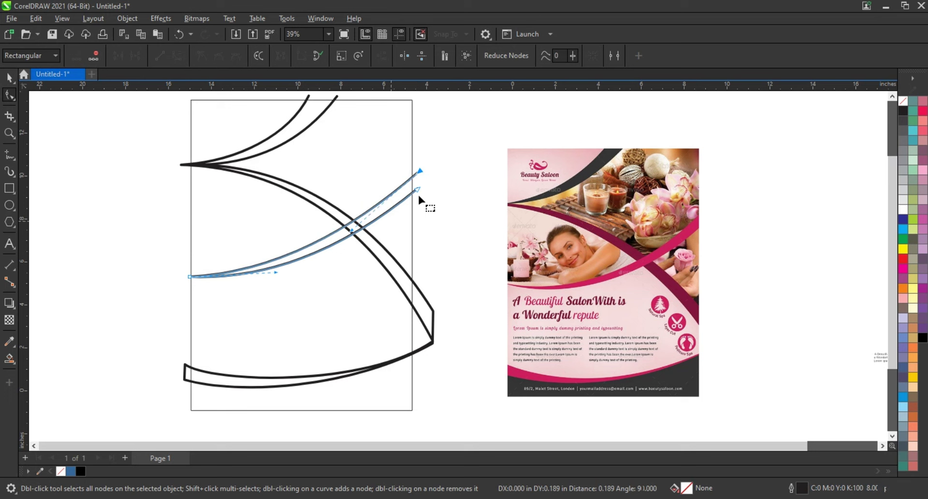
{"action": "left_click", "coordinate": [419, 190]}
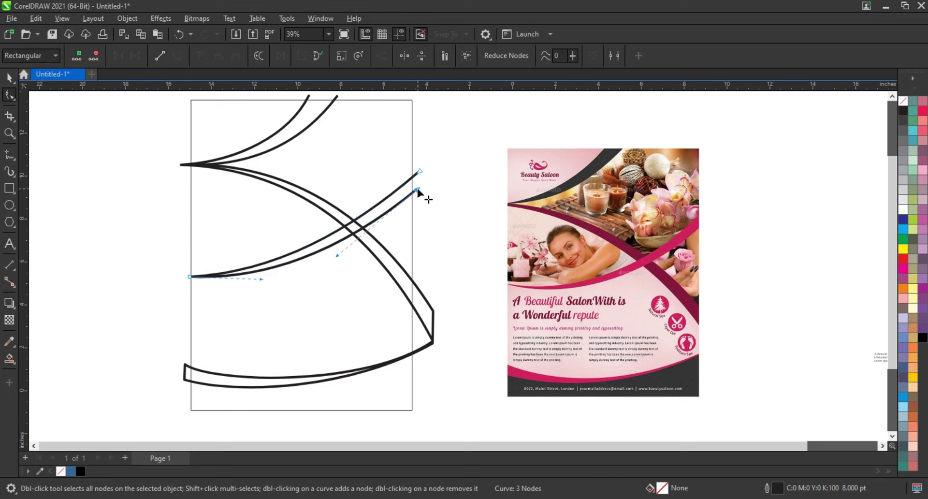
{"action": "left_click", "coordinate": [262, 278]}
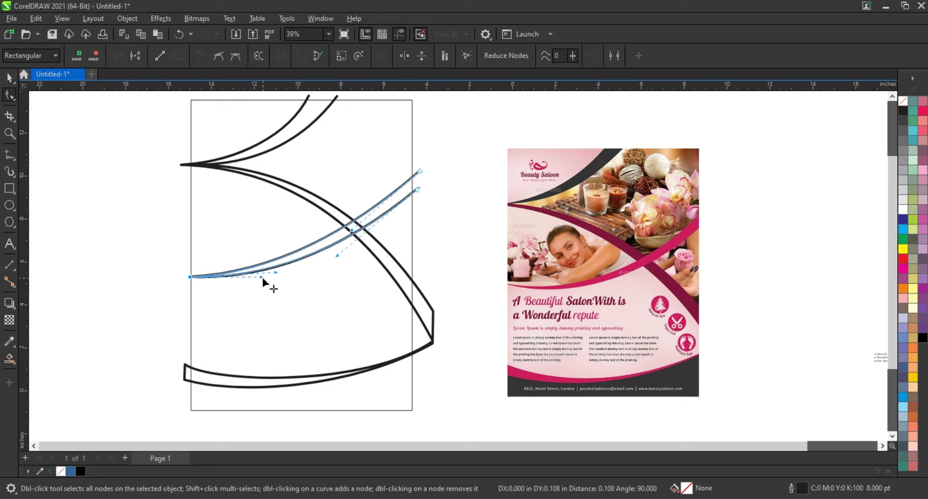
{"action": "key", "text": "space"}
{"action": "key", "text": "Escape"}
- Smart Fill every enclosed region between the swoosh curves with blue
{"action": "left_click", "coordinate": [9, 360]}
{"action": "left_click", "coordinate": [331, 347]}
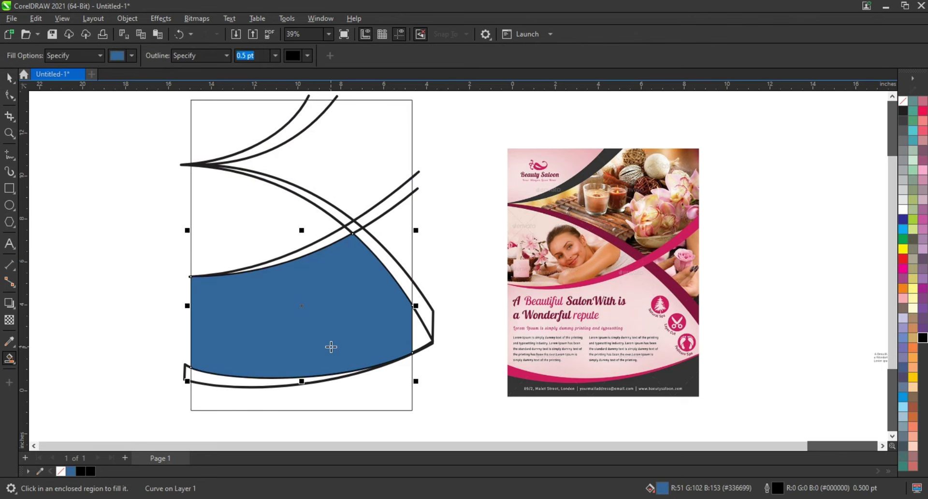
{"action": "left_click", "coordinate": [221, 381]}
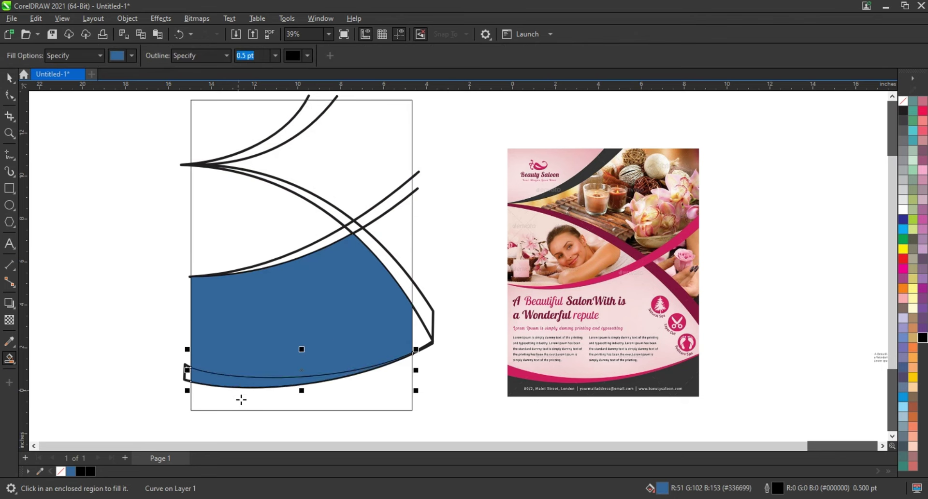
{"action": "left_click", "coordinate": [241, 400]}
{"action": "left_click", "coordinate": [401, 276]}
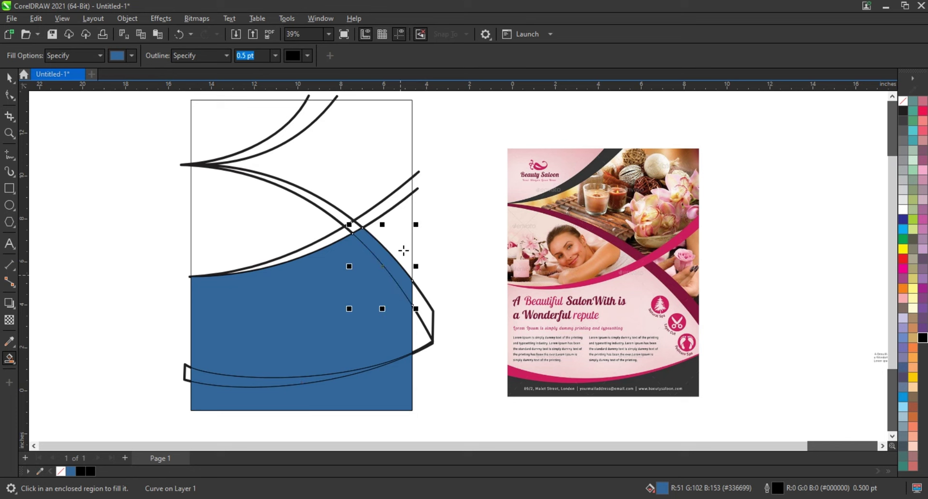
{"action": "left_click", "coordinate": [403, 251]}
{"action": "left_click", "coordinate": [381, 218]}
{"action": "left_click", "coordinate": [355, 227]}
{"action": "left_click", "coordinate": [334, 237]}
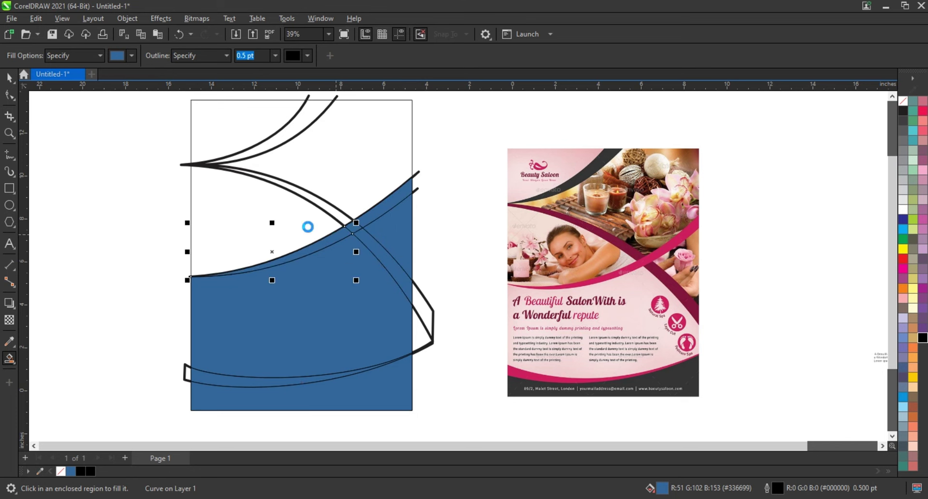
{"action": "left_click", "coordinate": [306, 224]}
{"action": "left_click", "coordinate": [331, 213]}
{"action": "left_click", "coordinate": [342, 193]}
{"action": "left_click", "coordinate": [288, 131]}
{"action": "left_click", "coordinate": [245, 131]}
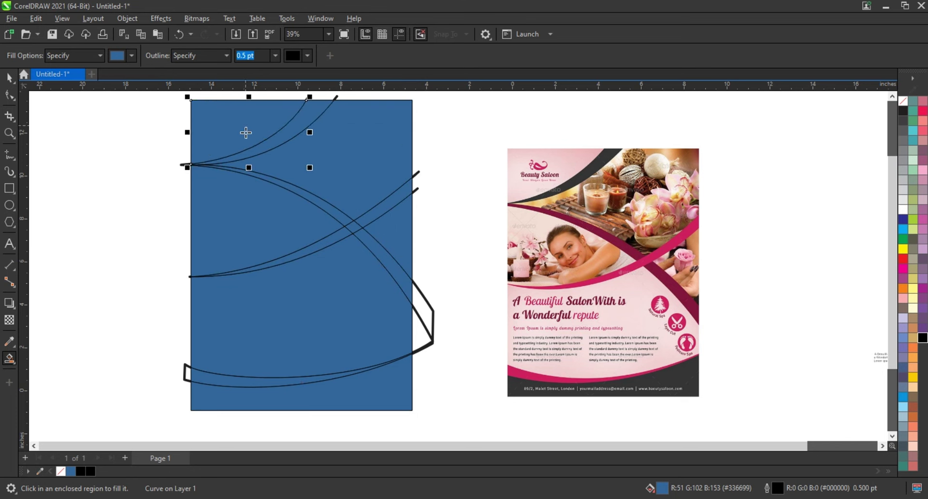
{"action": "left_click", "coordinate": [418, 173]}
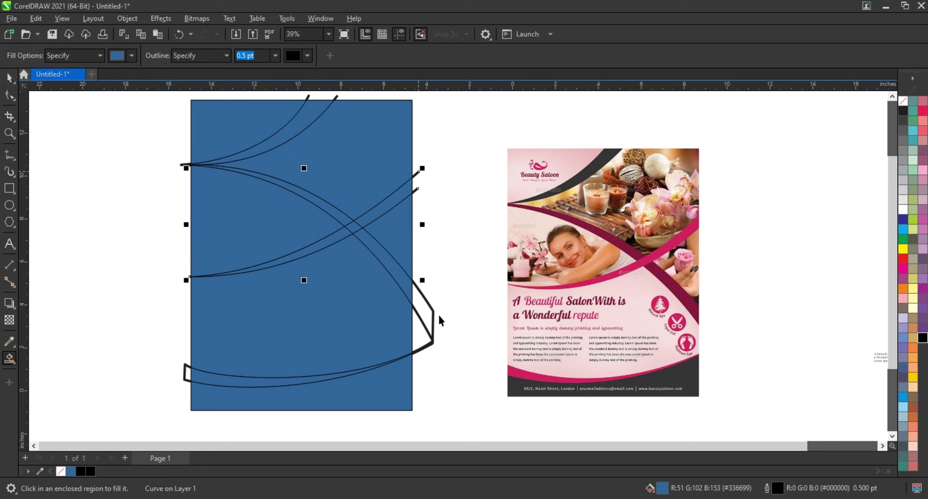
{"action": "key", "text": "space"}
- Delete the thick outline curve, fill the bottom band black and the strip above magenta
{"action": "left_click", "coordinate": [435, 316]}
{"action": "key", "text": "Delete"}
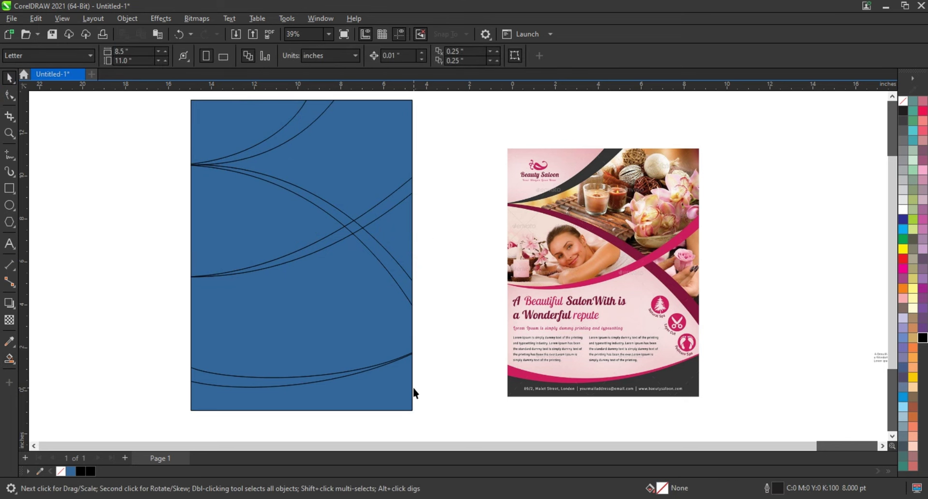
{"action": "left_click", "coordinate": [406, 391]}
{"action": "left_click_drag", "start_coordinate": [926, 340], "coordinate": [293, 399]}
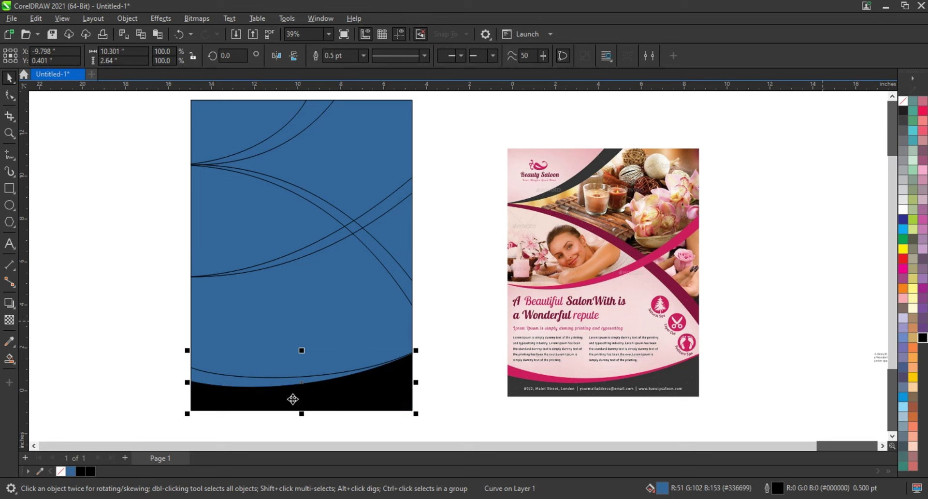
{"action": "left_click", "coordinate": [239, 383]}
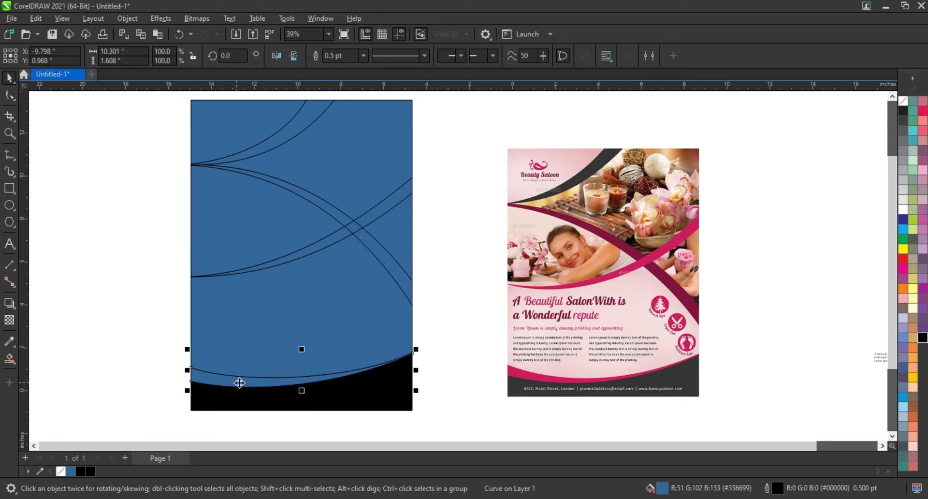
{"action": "left_click", "coordinate": [906, 269]}
{"action": "left_click", "coordinate": [331, 353]}
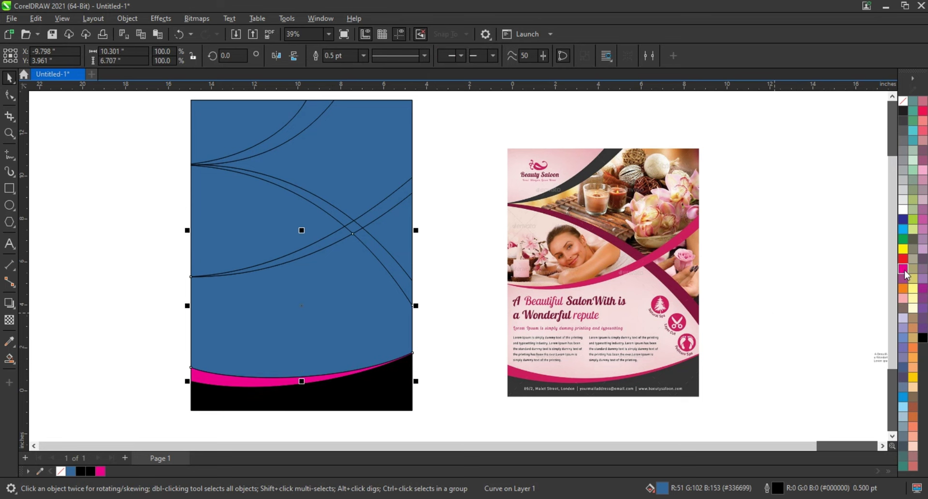
- Fill the wide middle band with an elliptical pink fountain fill, white centre shifted left
{"action": "mouse_move", "coordinate": [312, 356]}
{"action": "left_mouse_down"}
{"action": "mouse_move", "coordinate": [305, 379]}
{"action": "mouse_move", "coordinate": [329, 244]}
{"action": "left_mouse_up"}
{"action": "key", "text": "g"}
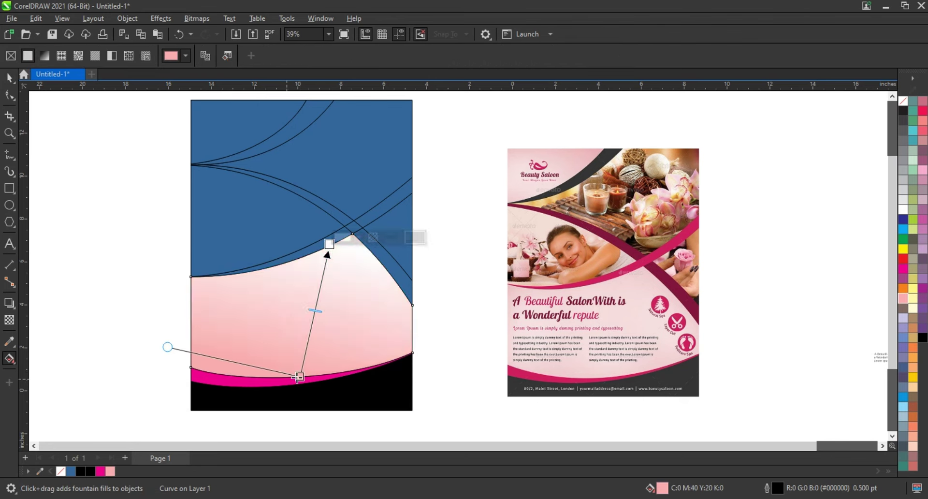
{"action": "left_click_drag", "start_coordinate": [287, 378], "coordinate": [293, 390]}
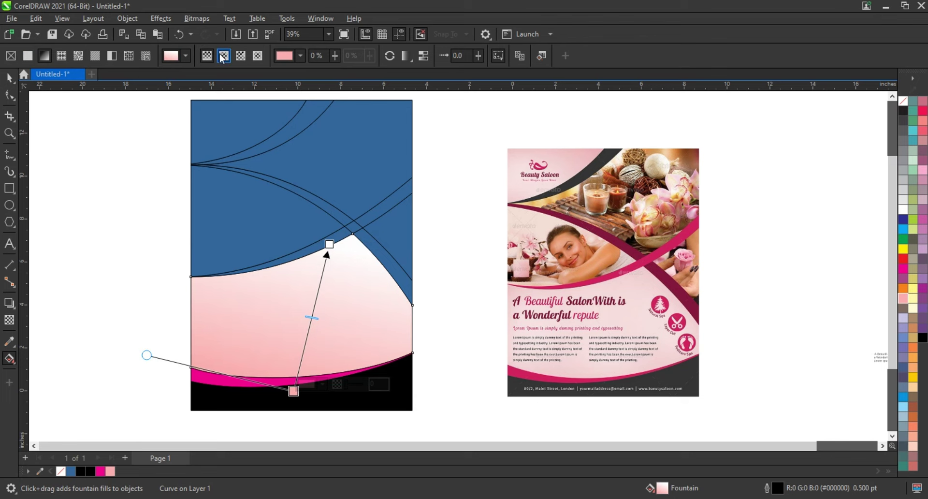
{"action": "left_click", "coordinate": [224, 56]}
{"action": "left_click_drag", "start_coordinate": [343, 293], "coordinate": [430, 390]}
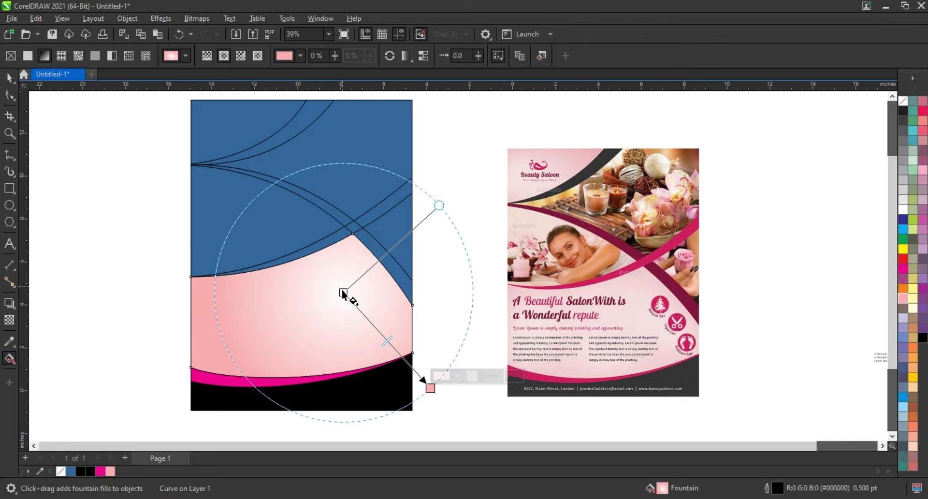
{"action": "left_click_drag", "start_coordinate": [343, 293], "coordinate": [310, 300]}
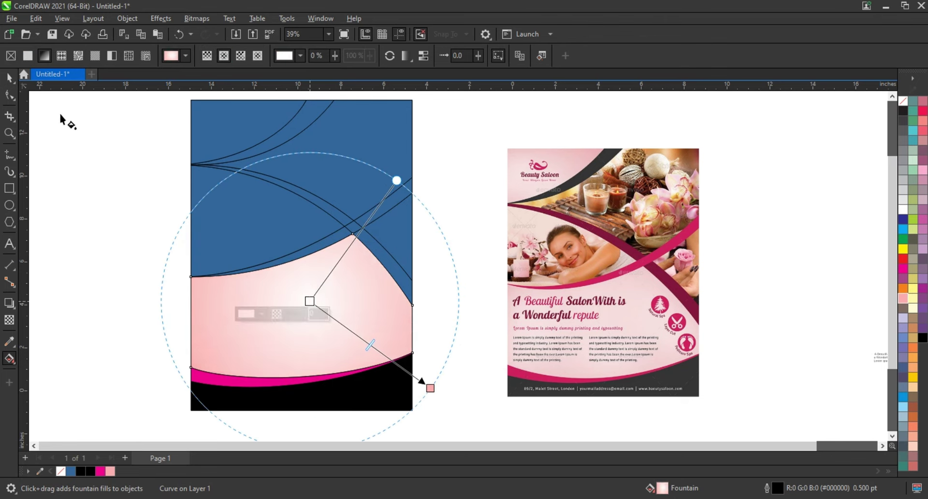
{"action": "left_click", "coordinate": [9, 77]}
{"action": "left_click", "coordinate": [139, 191]}
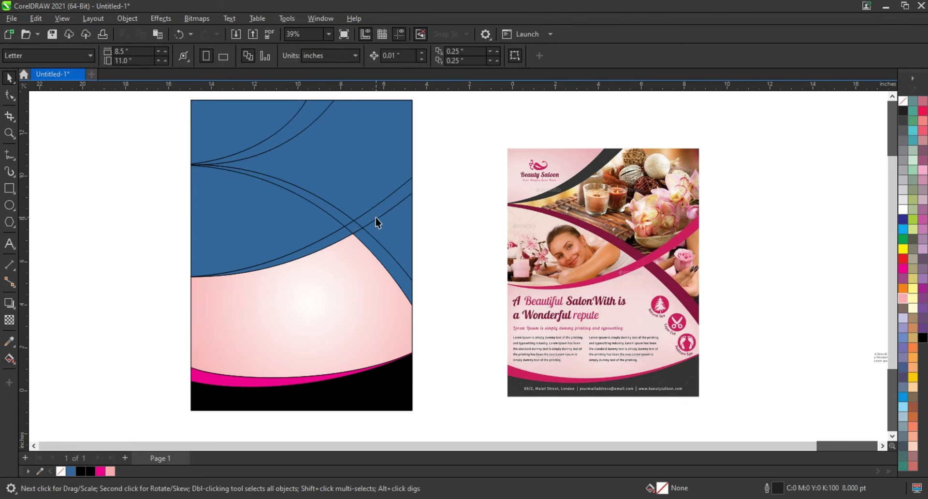
{"action": "left_click", "coordinate": [356, 224]}
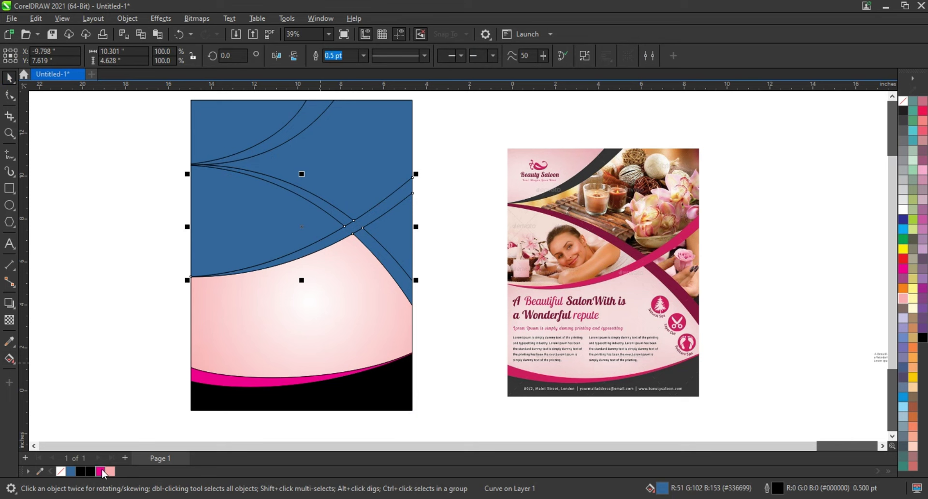
- Fill the crossing swoosh strips bright magenta and dark plum C39 M100 Y46 K37
{"action": "left_click", "coordinate": [357, 237]}
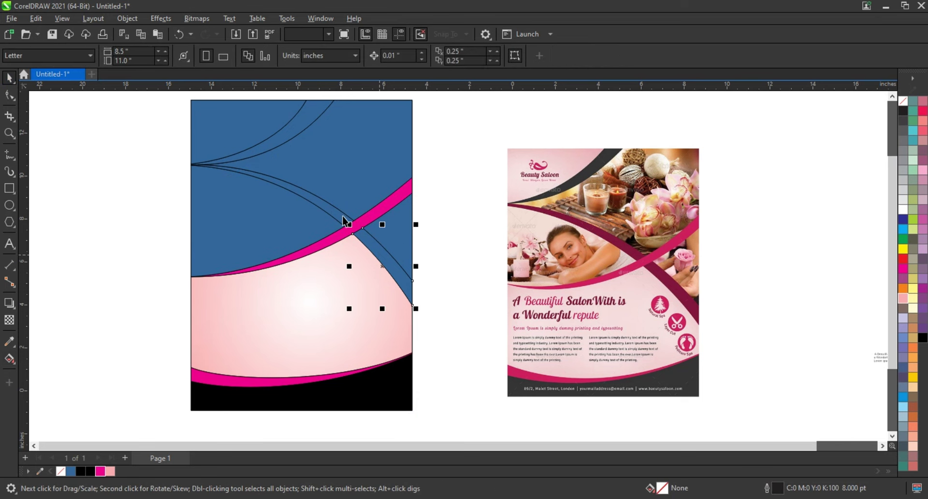
{"action": "left_click", "coordinate": [344, 221]}
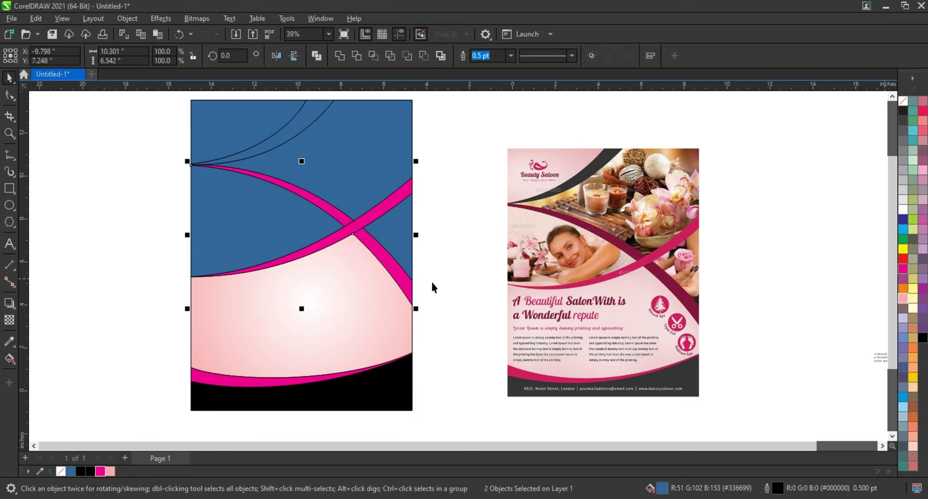
{"action": "left_click", "coordinate": [185, 55]}
{"action": "left_click", "coordinate": [237, 142]}
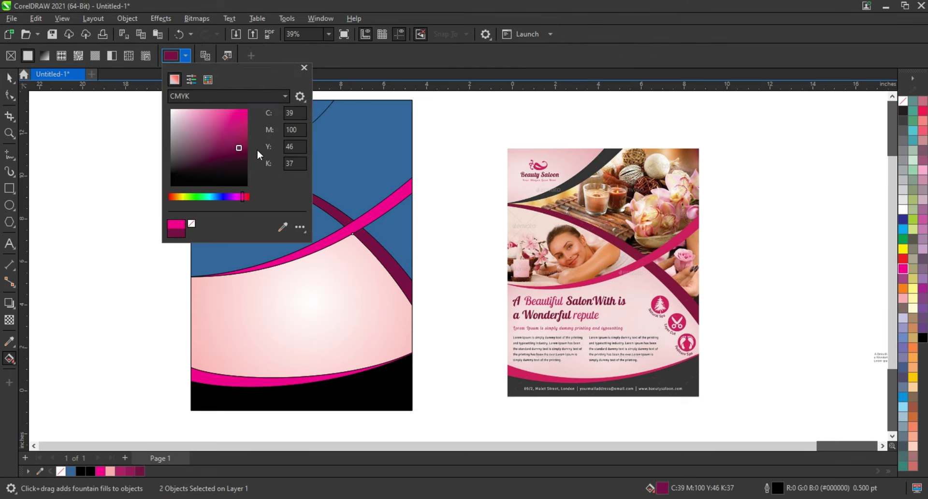
{"action": "left_click", "coordinate": [323, 167]}
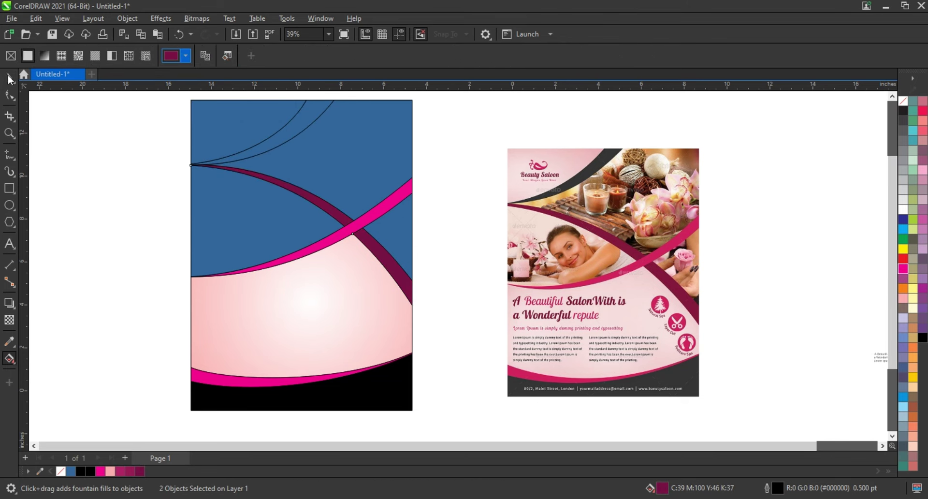
{"action": "left_click", "coordinate": [9, 79]}
- Select the two blue regions at the top of the flyer together
{"action": "left_click", "coordinate": [292, 234]}
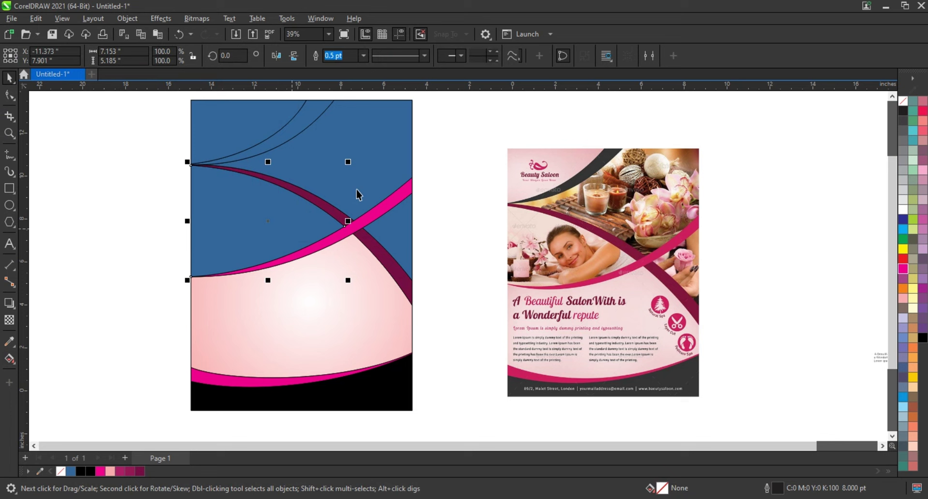
{"action": "left_click", "coordinate": [381, 182]}
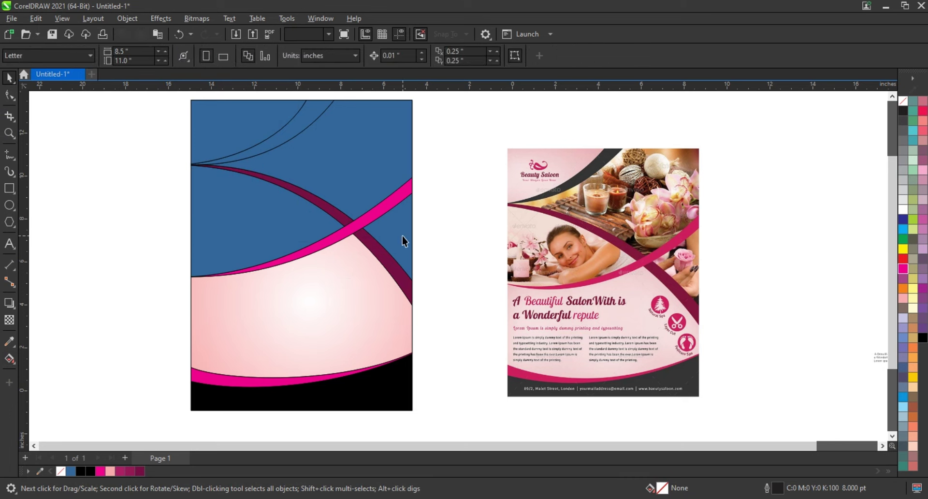
{"action": "left_click", "coordinate": [379, 191]}
{"action": "left_click", "coordinate": [372, 175], "text": "shift"}
- Weld the two blue regions into one shape and fill the small top crescent black
{"action": "left_click", "coordinate": [340, 56]}
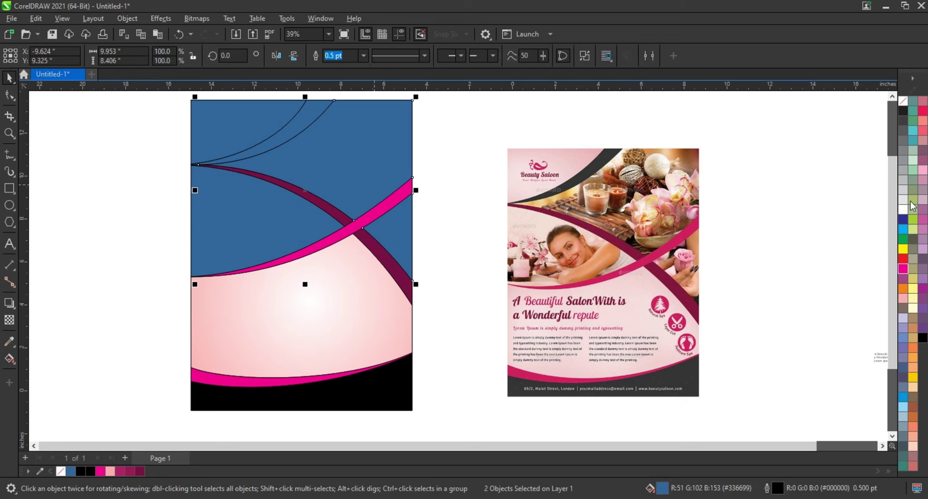
{"action": "left_click", "coordinate": [271, 224]}
{"action": "left_click", "coordinate": [298, 135]}
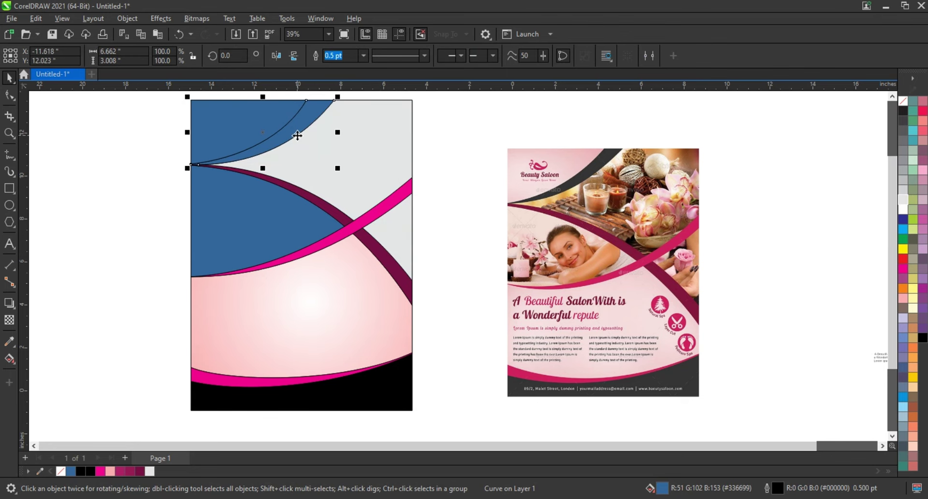
{"action": "left_click", "coordinate": [924, 338]}
- Copy the pink gradient fill onto the top-left region with Edit > Copy Properties From
{"action": "left_click", "coordinate": [231, 128]}
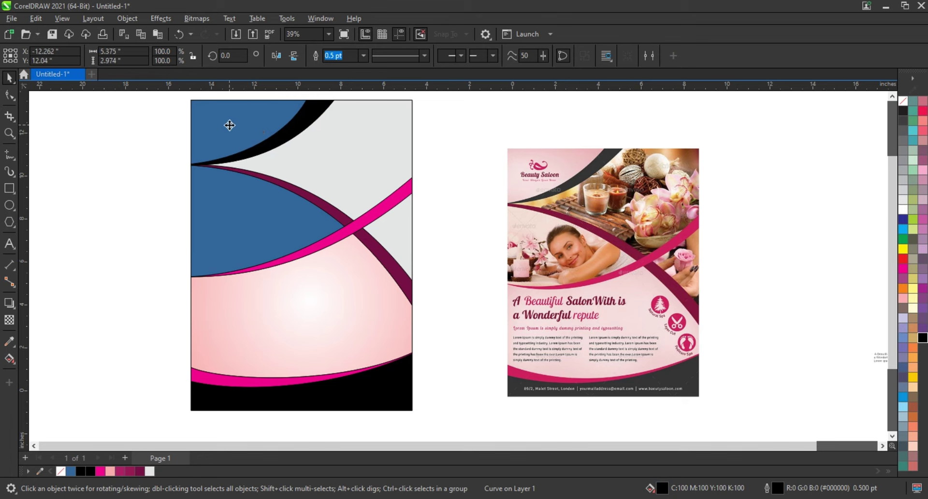
{"action": "left_click", "coordinate": [43, 21]}
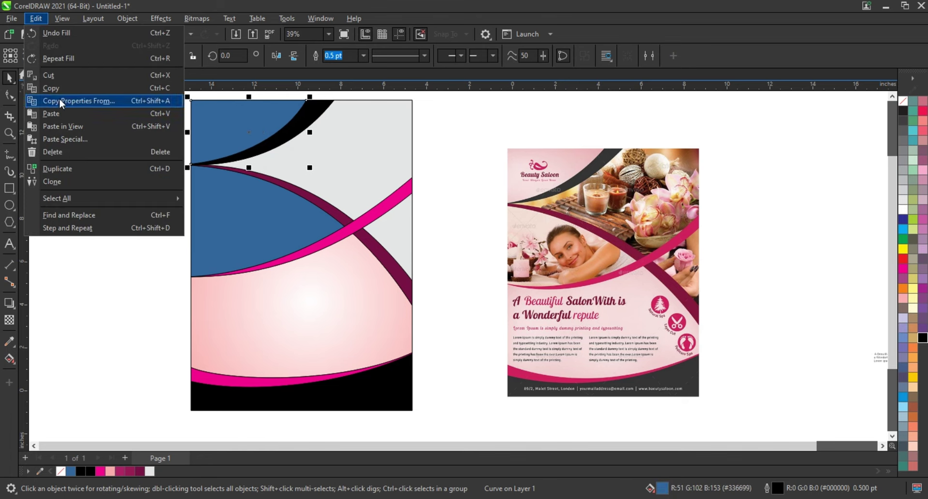
{"action": "left_click", "coordinate": [61, 102]}
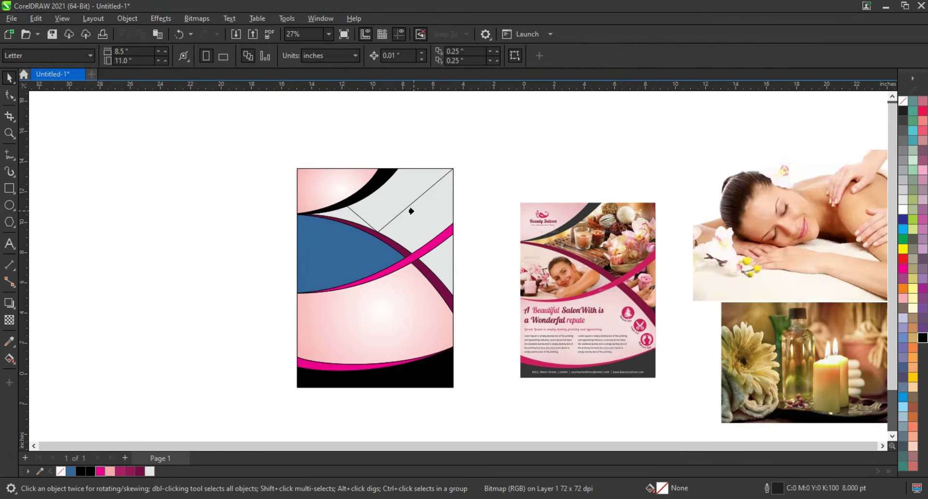
- PowerClip the candle photo into the upper-right region, mirrored and scaled to about 77%
{"action": "left_click_drag", "start_coordinate": [411, 211], "coordinate": [419, 217]}
{"action": "double_click", "coordinate": [419, 217]}
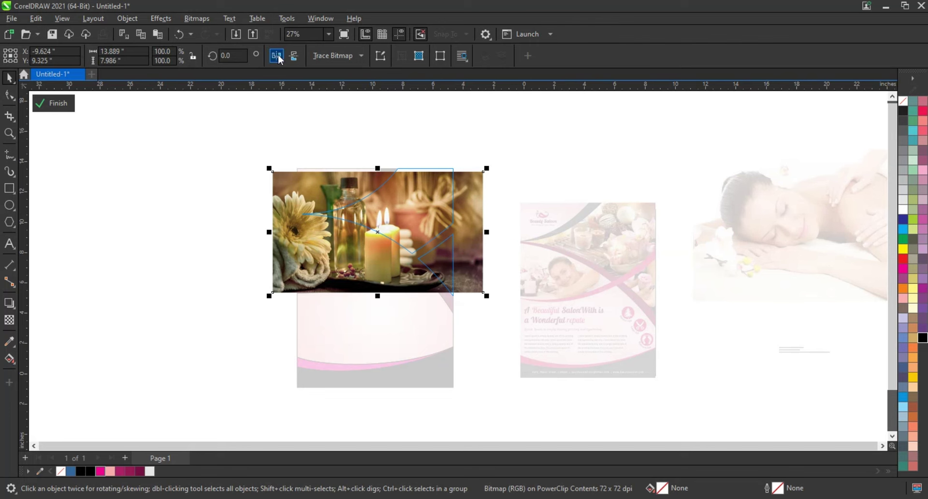
{"action": "left_click", "coordinate": [280, 58]}
{"action": "left_click_drag", "start_coordinate": [365, 291], "coordinate": [341, 285]}
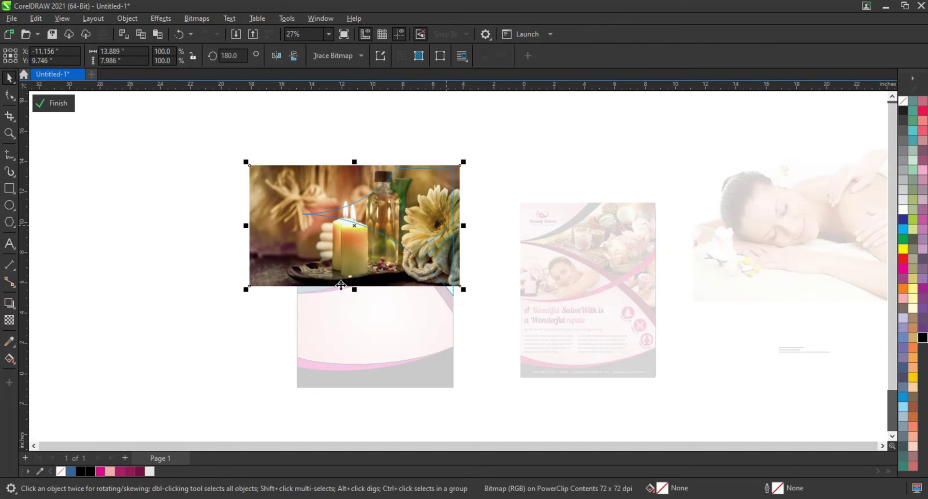
{"action": "left_click_drag", "start_coordinate": [246, 289], "coordinate": [295, 283]}
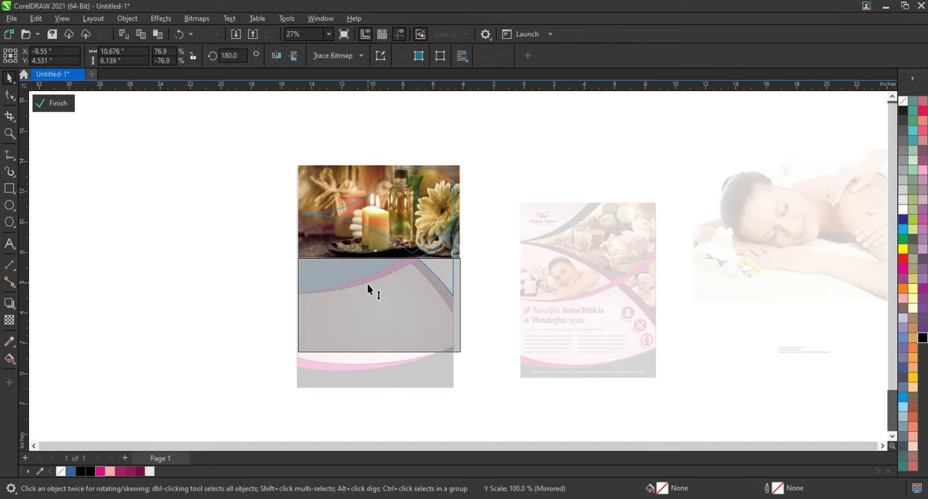
{"action": "left_click_drag", "start_coordinate": [380, 166], "coordinate": [365, 273]}
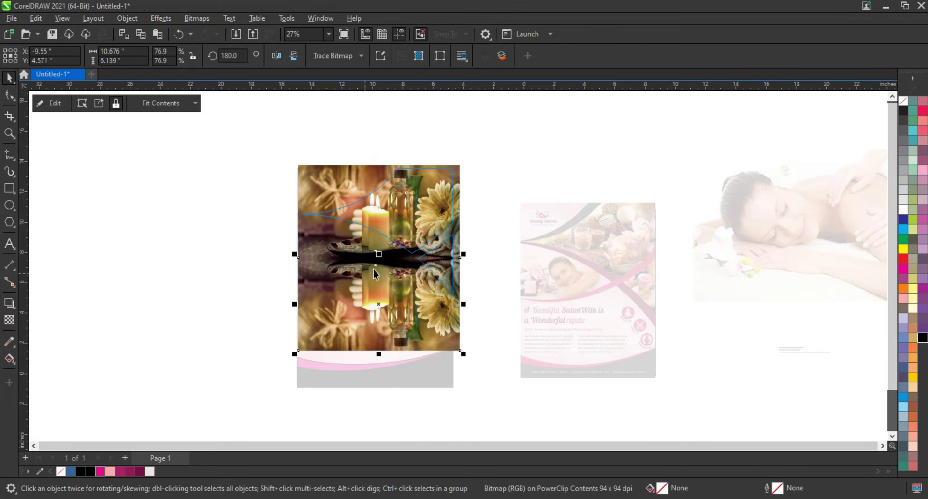
{"action": "left_click", "coordinate": [472, 252]}
- PowerClip the spa-woman photo into the blue swoosh region, resized to fit
{"action": "left_click", "coordinate": [699, 264]}
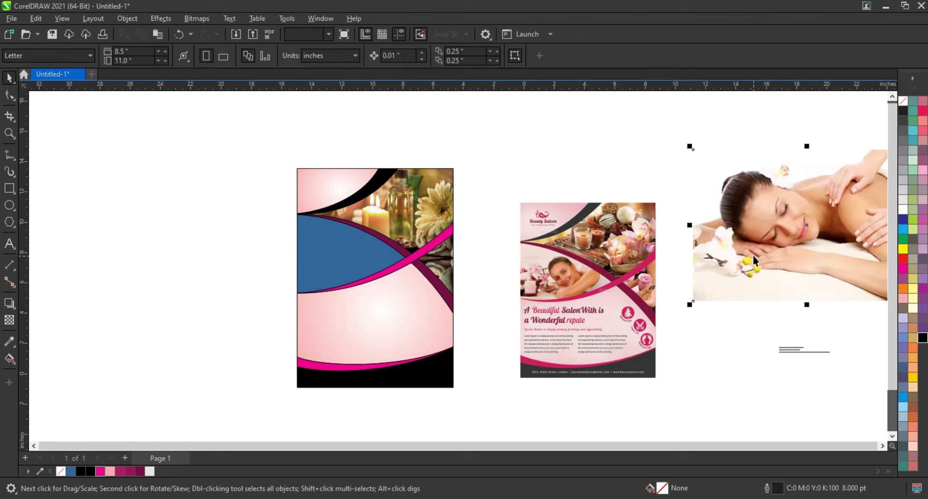
{"action": "left_click_drag", "start_coordinate": [698, 264], "coordinate": [337, 262]}
{"action": "left_click", "coordinate": [337, 262], "text": "ctrl"}
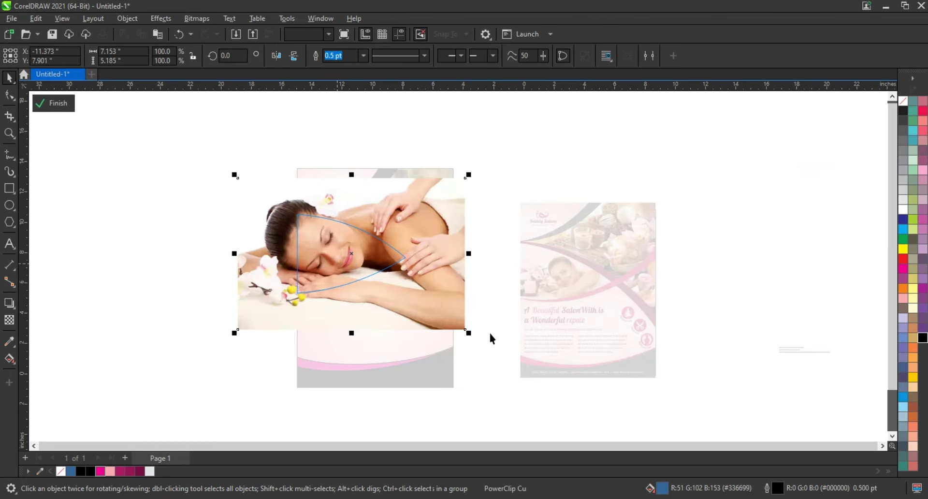
{"action": "mouse_move", "coordinate": [465, 330]}
{"action": "left_mouse_down"}
{"action": "mouse_move", "coordinate": [430, 323]}
{"action": "mouse_move", "coordinate": [421, 300]}
{"action": "left_mouse_up"}
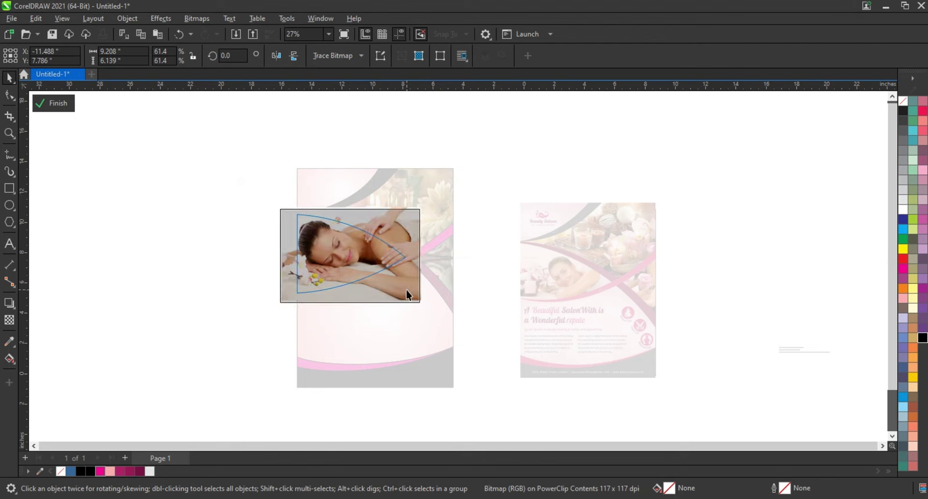
{"action": "left_click", "coordinate": [483, 302], "text": "ctrl"}
{"action": "left_click_drag", "start_coordinate": [285, 162], "coordinate": [679, 399]}
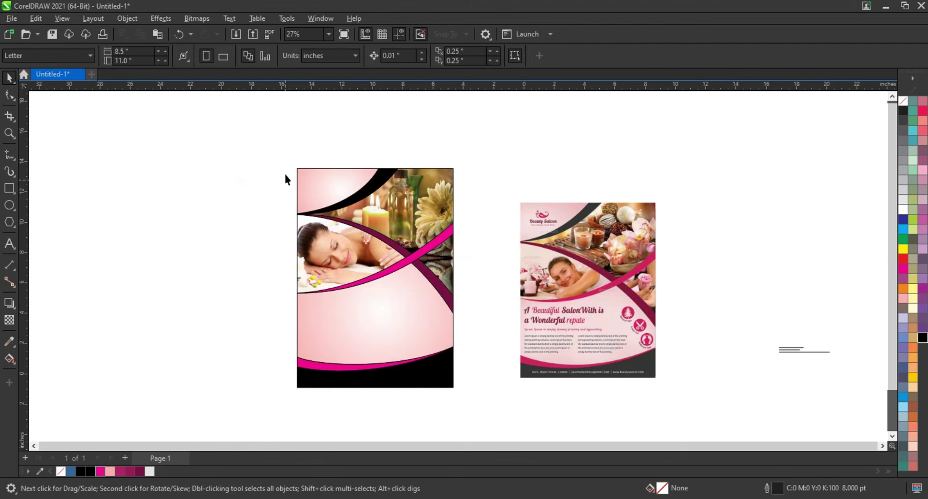
- Zoom to fit both flyers and select the swoosh curves on the left flyer
{"action": "key", "text": "shift+F2"}
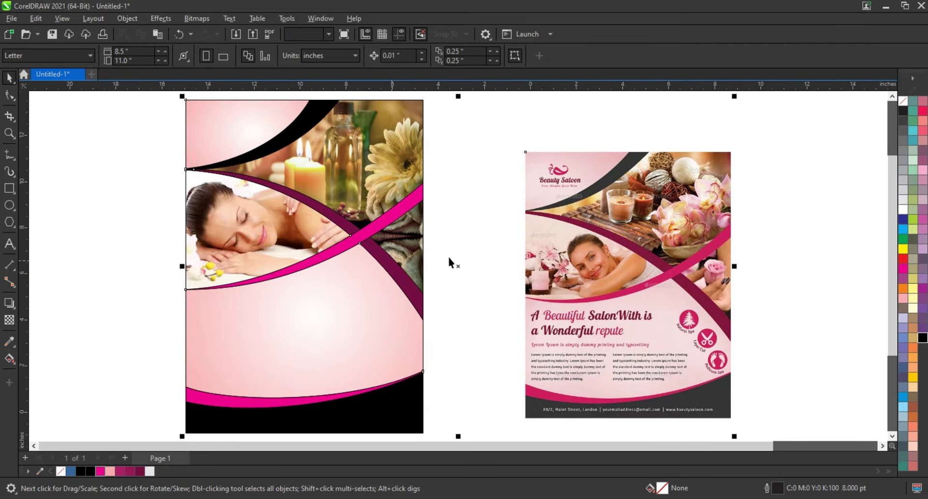
{"action": "left_click", "coordinate": [299, 154]}
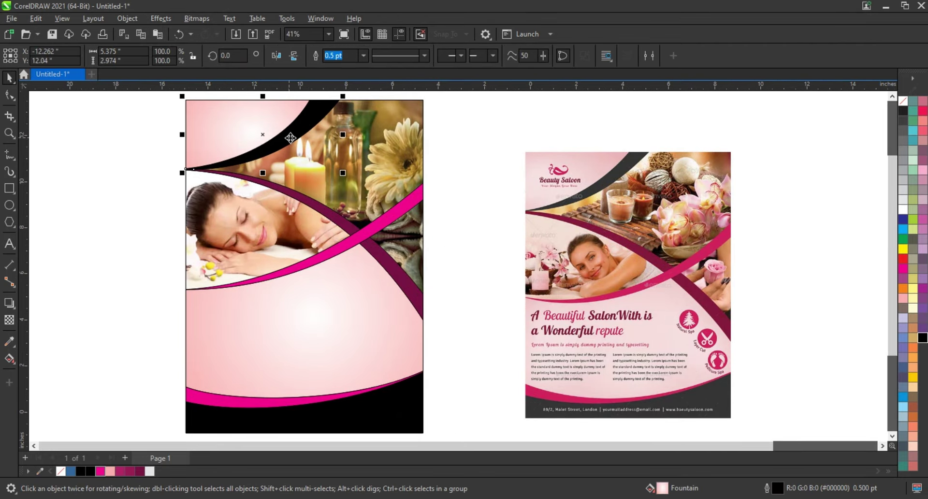
{"action": "left_click", "coordinate": [373, 275]}
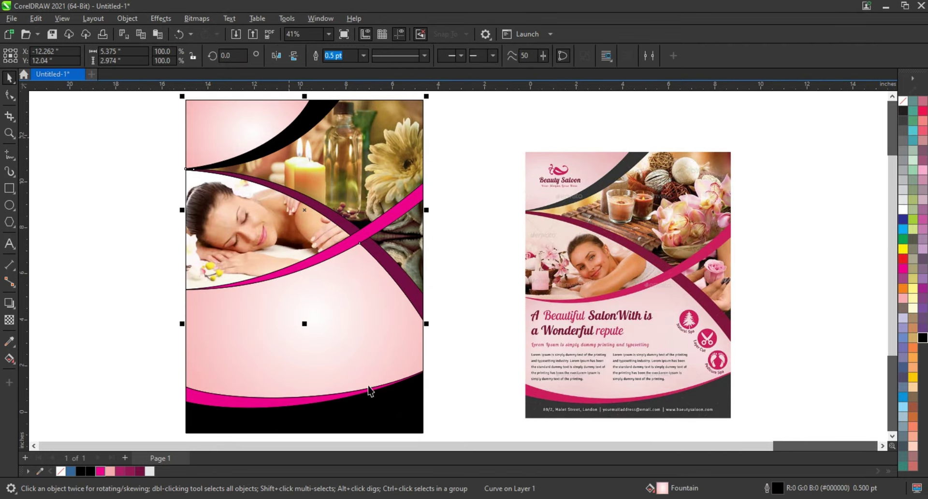
{"action": "left_click", "coordinate": [368, 390]}
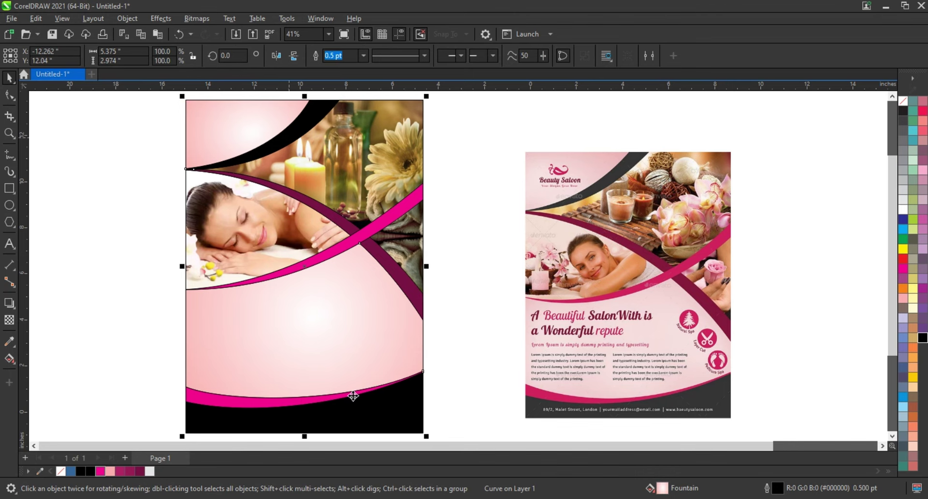
{"action": "left_click", "coordinate": [348, 378]}
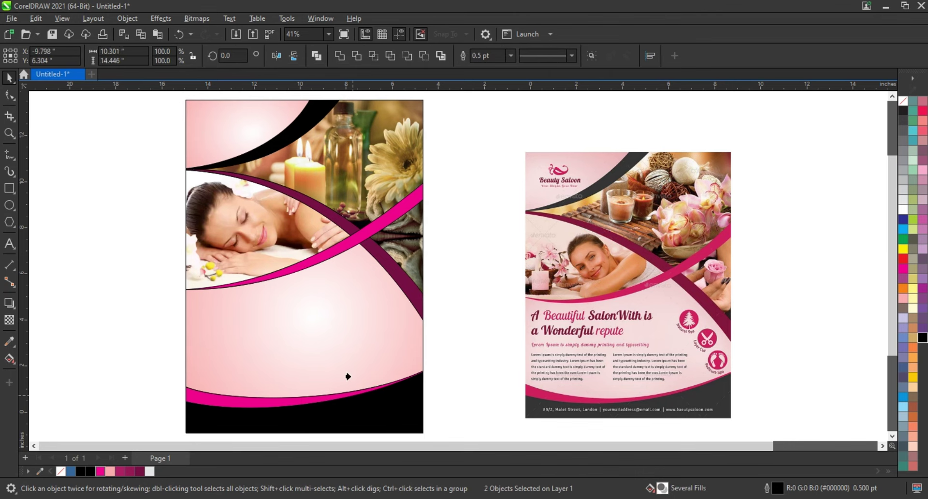
- Remove the outlines from every shape inside the left flyer's PowerClip contents
{"action": "double_click", "coordinate": [392, 335]}
{"action": "key", "text": "ctrl+a"}
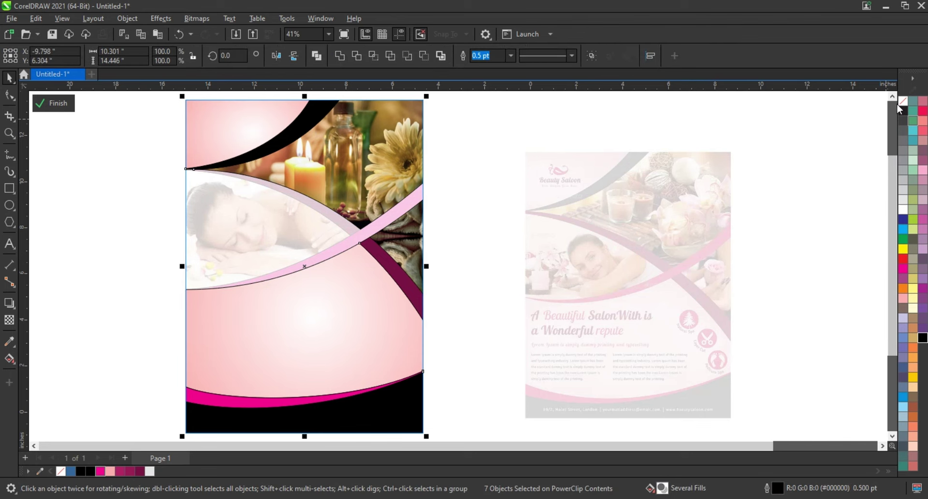
{"action": "right_click", "coordinate": [903, 102]}
{"action": "key", "text": "Escape"}
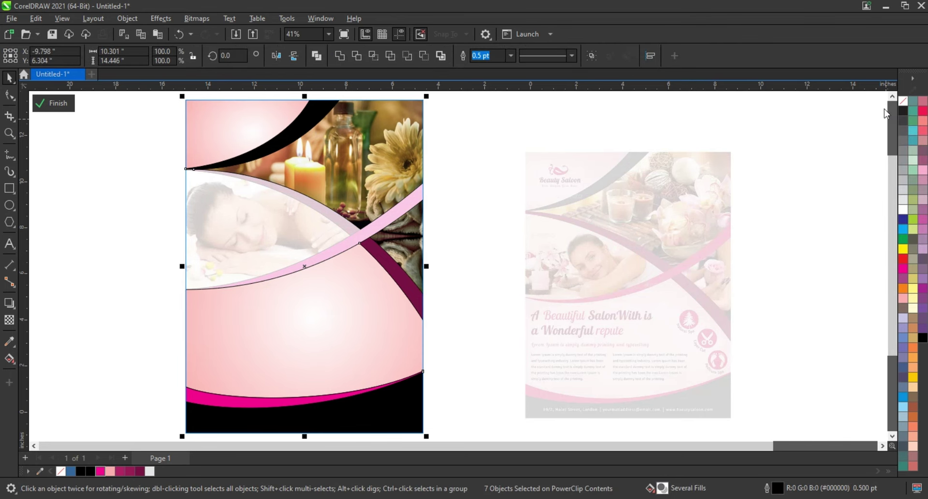
{"action": "left_click", "coordinate": [505, 193]}
{"action": "left_click", "coordinate": [502, 201]}
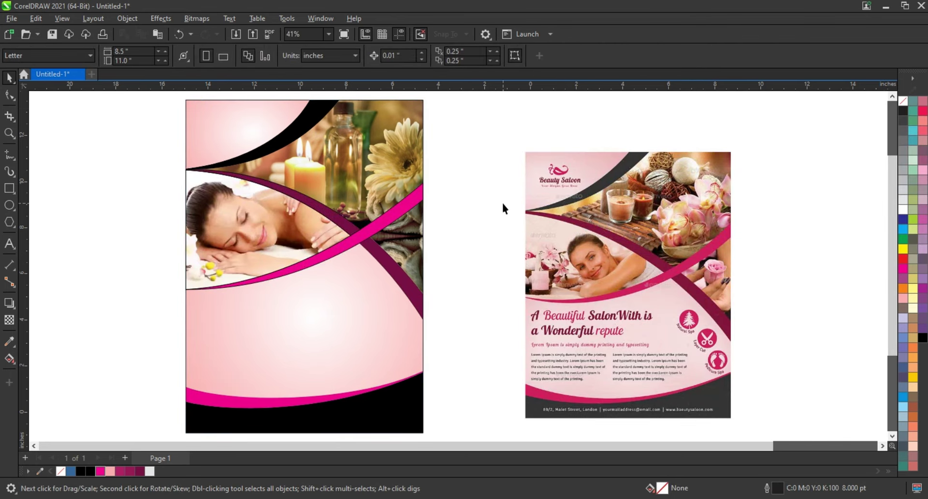
- Remove the outlines from the three shapes at the flyer's top
{"action": "scroll", "coordinate": [502, 201], "scroll_direction": "down", "scroll_amount": 1}
{"action": "double_click", "coordinate": [362, 203]}
{"action": "left_click", "coordinate": [487, 124]}
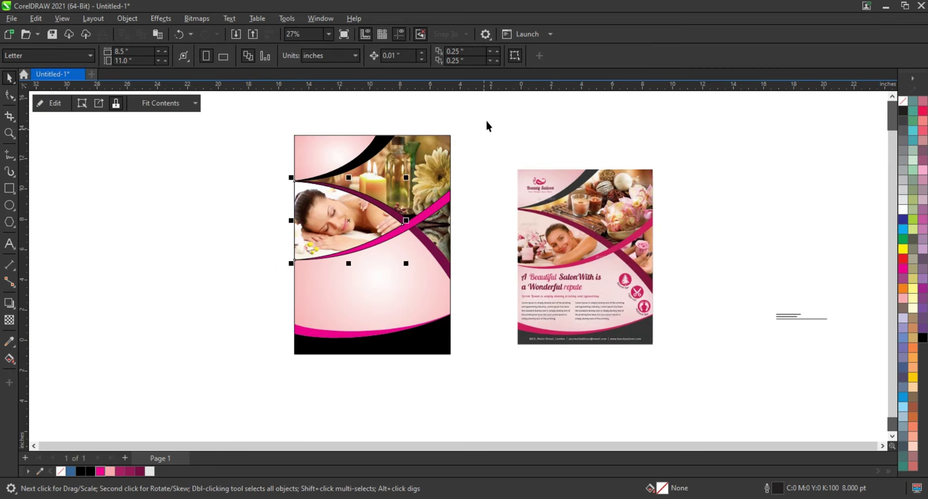
{"action": "left_click_drag", "start_coordinate": [487, 121], "coordinate": [245, 344]}
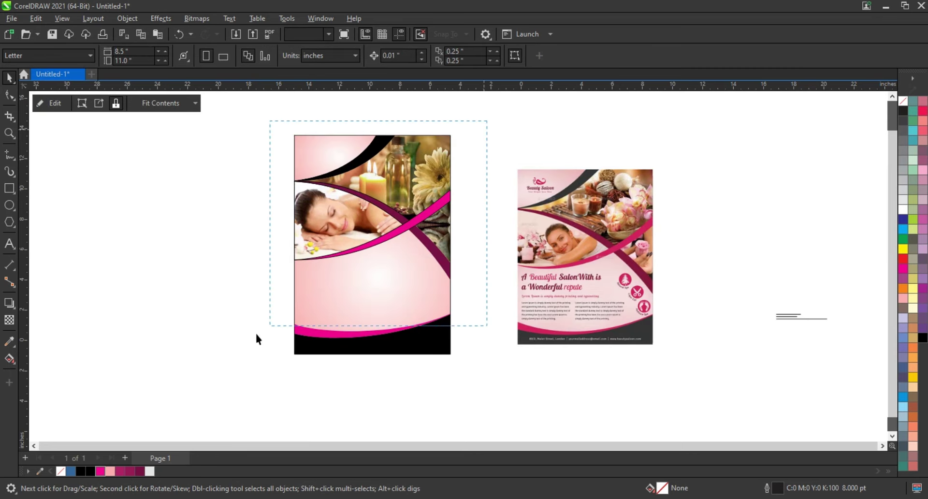
{"action": "right_click", "coordinate": [903, 105]}
- Select the remaining outlined shapes around the candle area, then everything on the canvas
{"action": "left_click", "coordinate": [437, 267]}
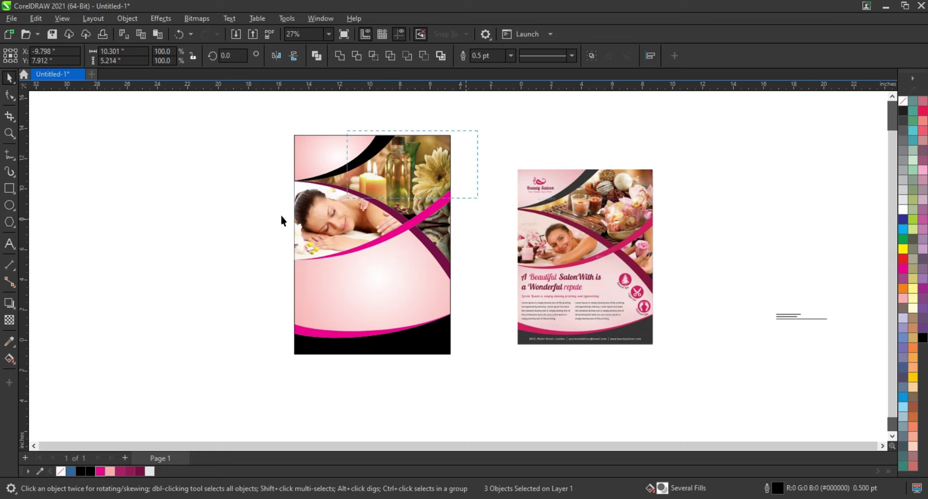
{"action": "left_click_drag", "start_coordinate": [481, 131], "coordinate": [280, 215]}
{"action": "left_click_drag", "start_coordinate": [463, 332], "coordinate": [472, 351]}
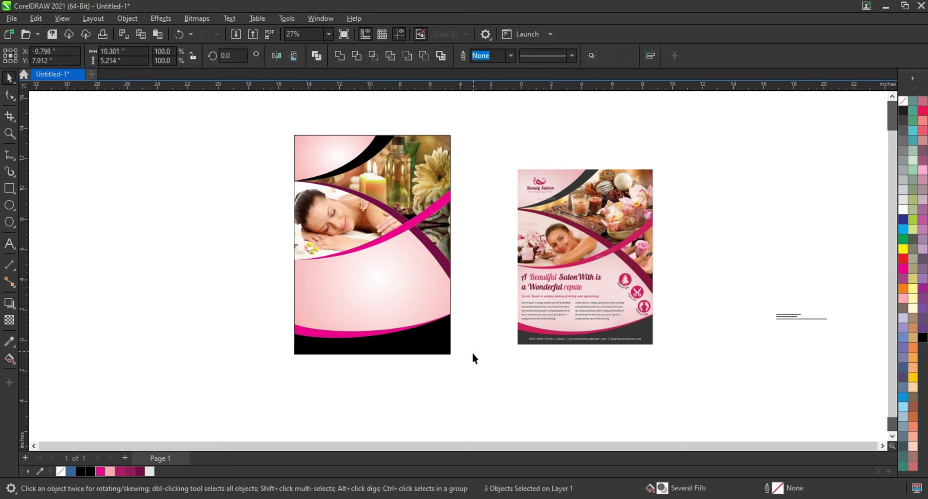
{"action": "left_click", "coordinate": [472, 350]}
{"action": "left_click_drag", "start_coordinate": [472, 290], "coordinate": [662, 358]}
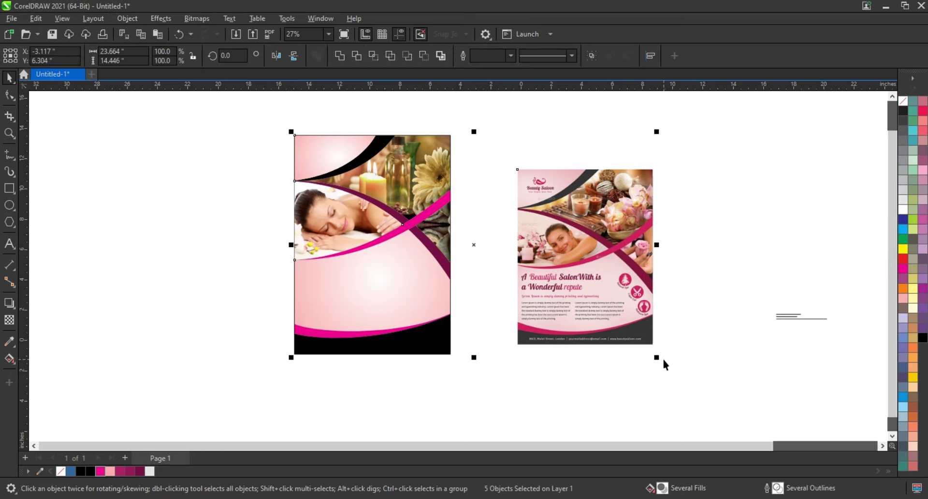
- Zoom to fit both flyers and show the page in full-screen preview
{"action": "key", "text": "shift+F2"}
{"action": "key", "text": "F9"}
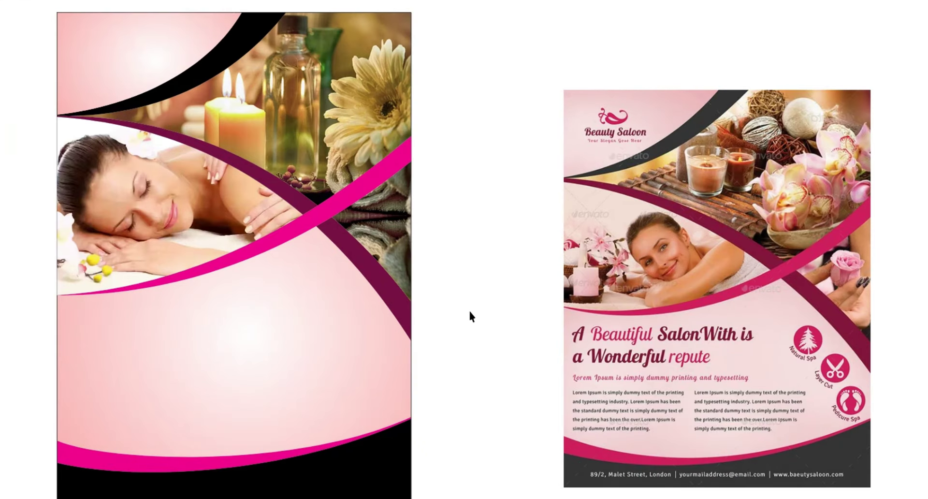